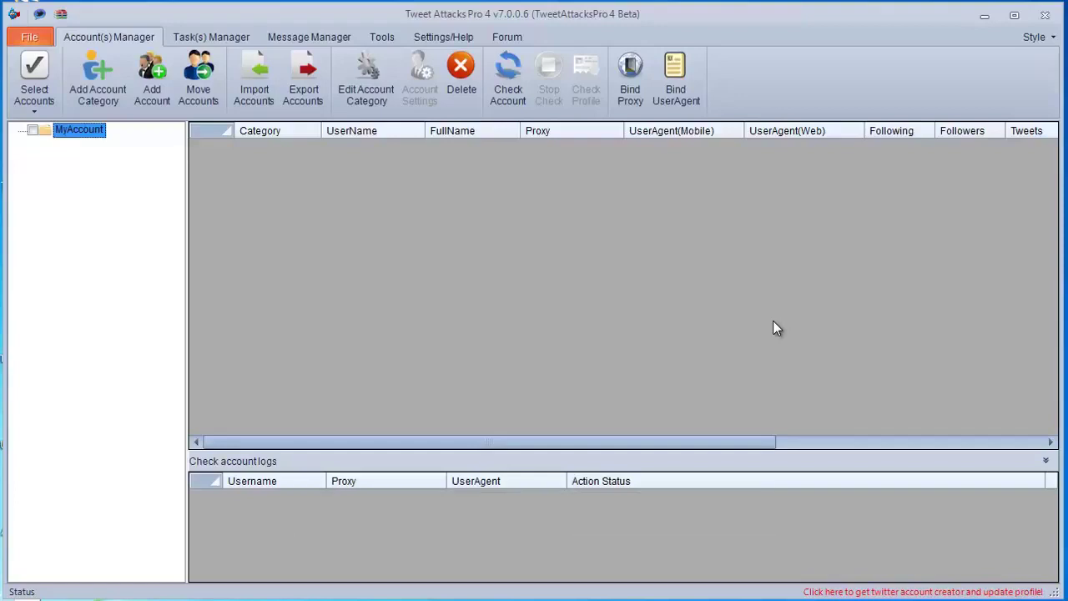
# Step: Open the Import Accounts dialog, checking the category list and keeping MyAccount selected
pyautogui.click(253, 102)
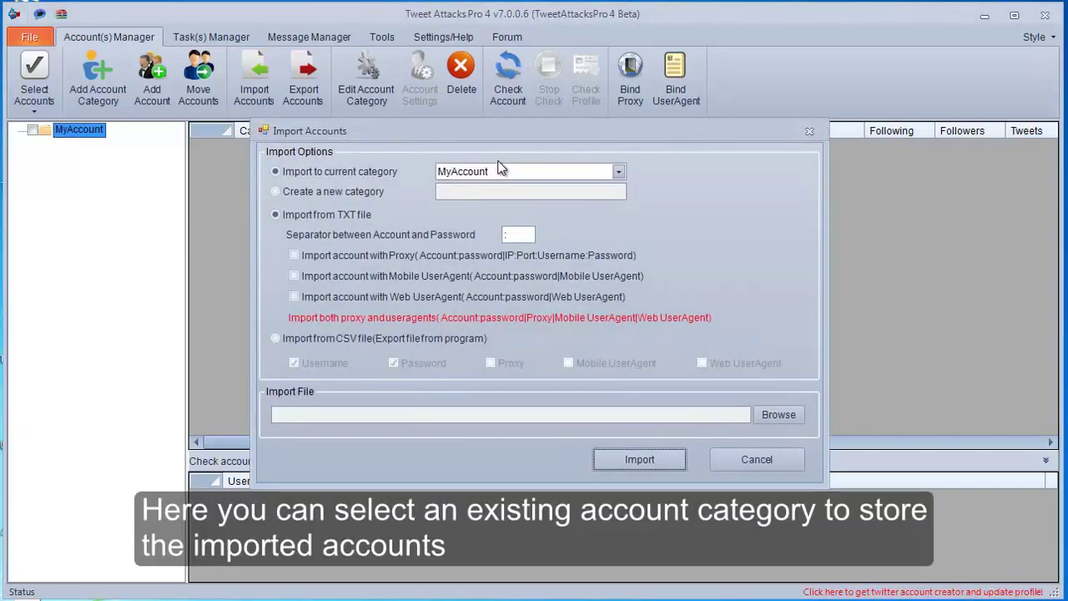
pyautogui.click(503, 171)
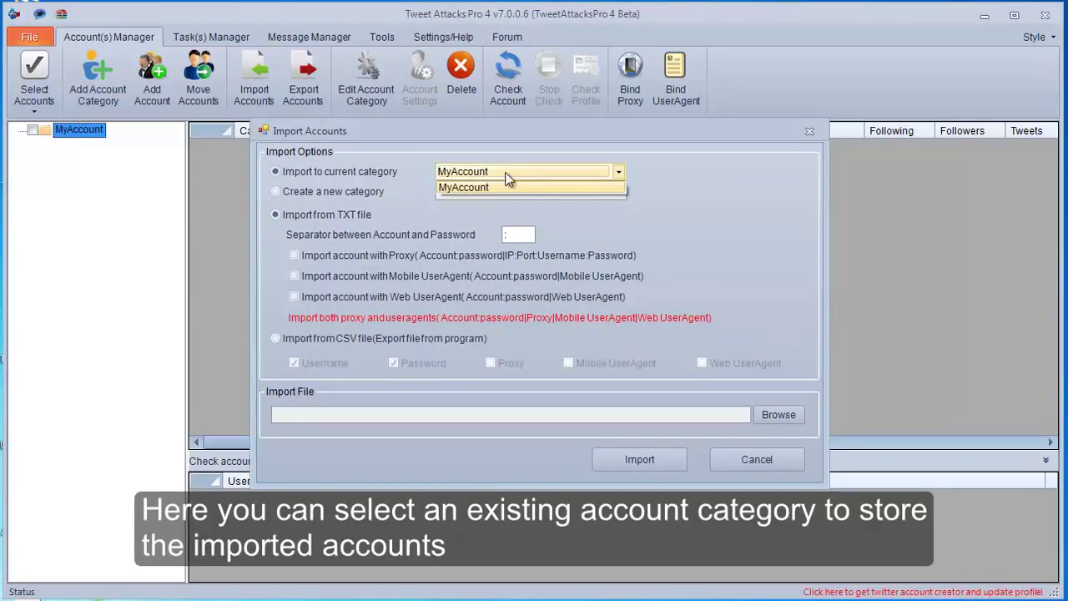
pyautogui.click(507, 177)
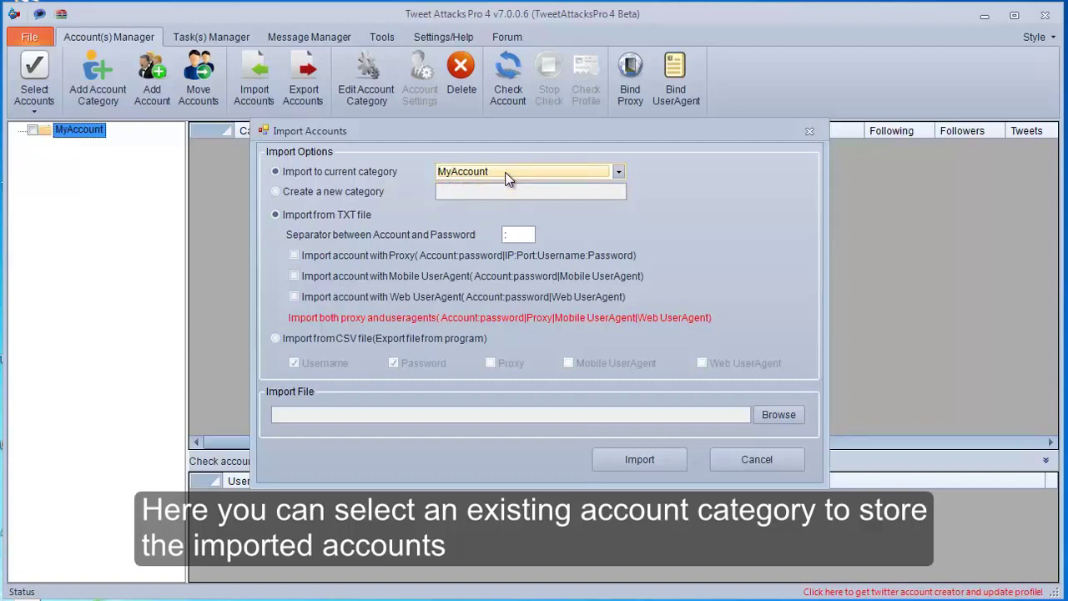
# Step: Create a new category named 'newAccounts' and choose Import from TXT file as the source
pyautogui.click(374, 197)
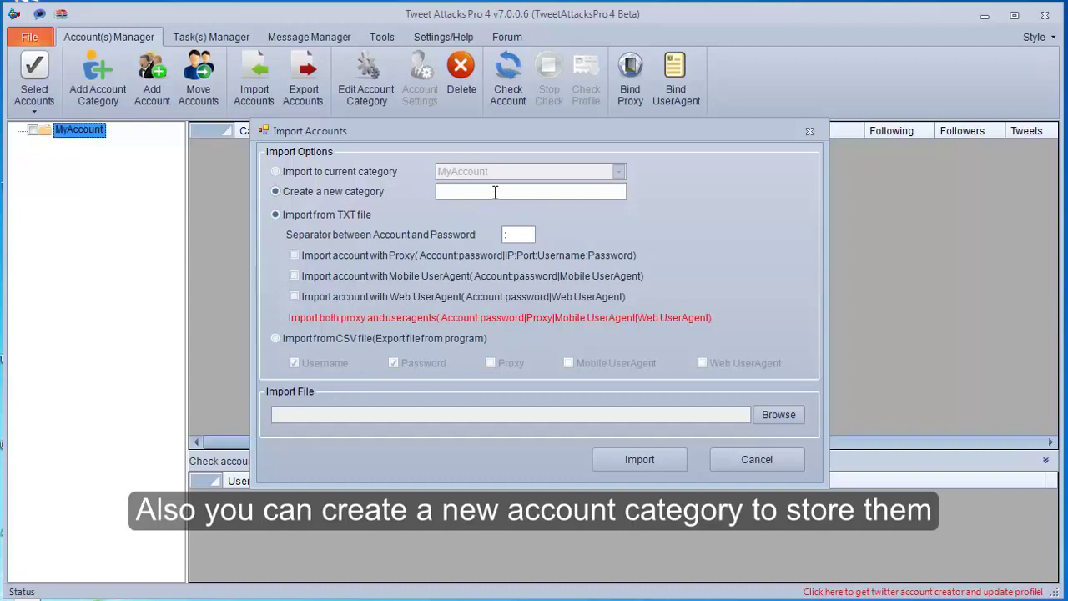
pyautogui.click(495, 192)
pyautogui.write('new')
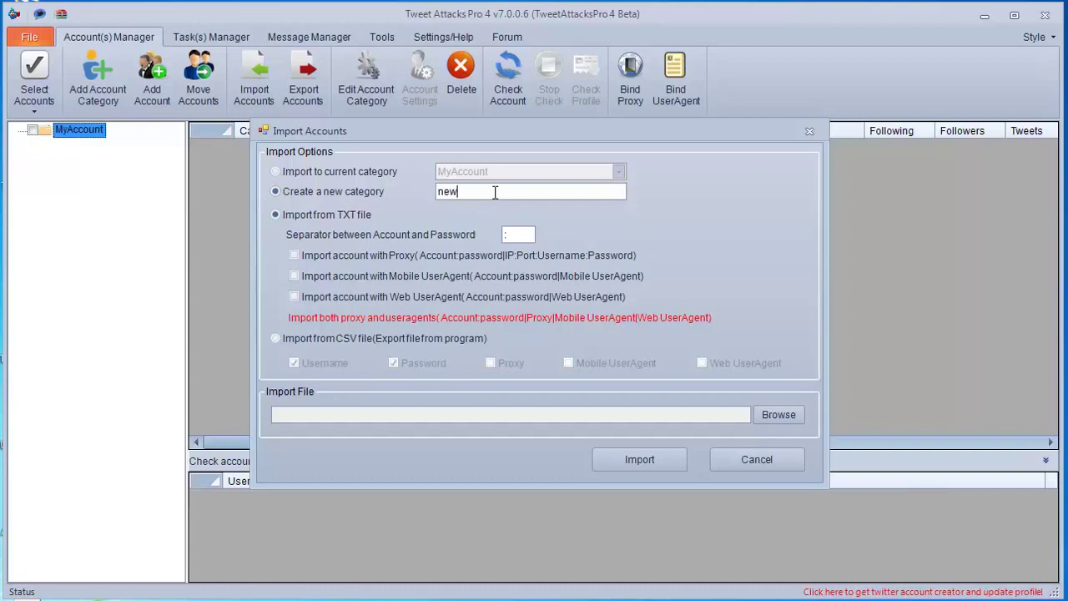
pyautogui.write('accounts')
pyautogui.press('Left')
pyautogui.press('Left')
pyautogui.press('BackSpace')
pyautogui.write('A')
pyautogui.click(365, 219)
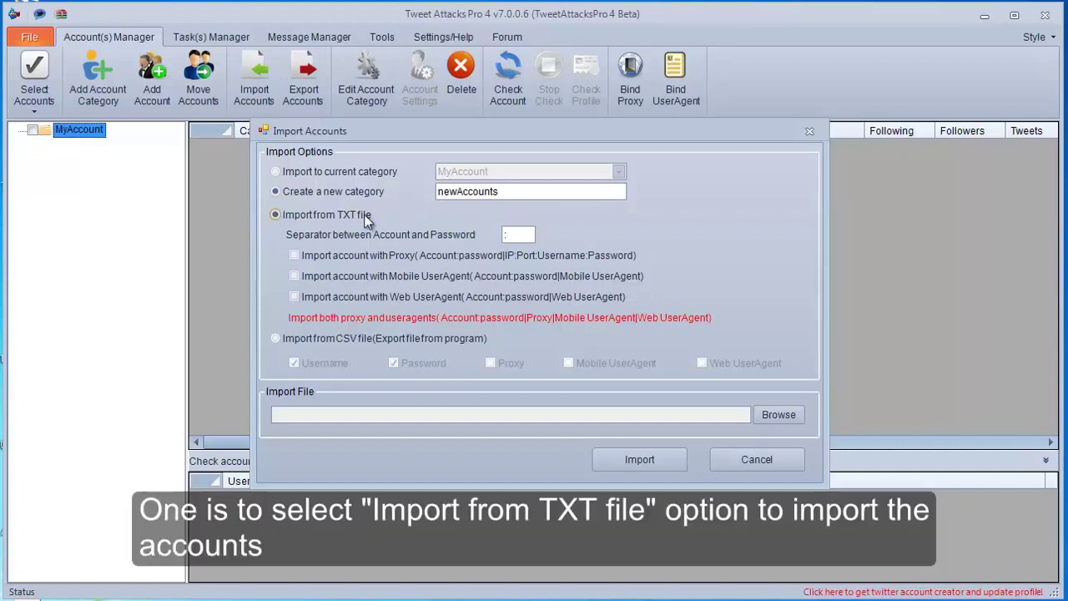
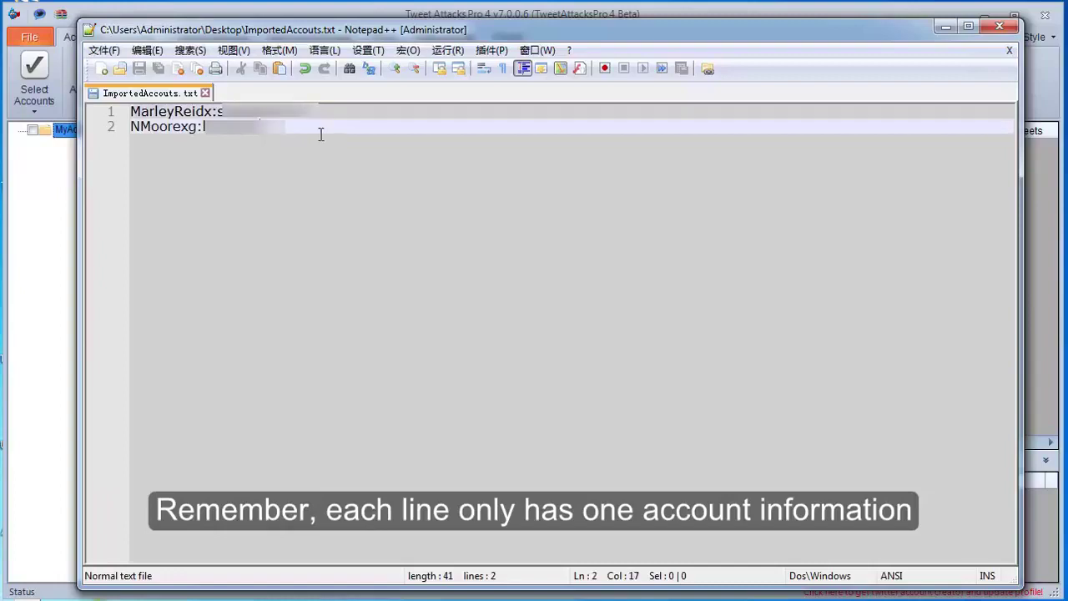
# Step: Add a third line with a test account, its password, testproxy, testmobileuseragent and testwebuseragent, then save ImportedAccouts.txt
pyautogui.press('Return')
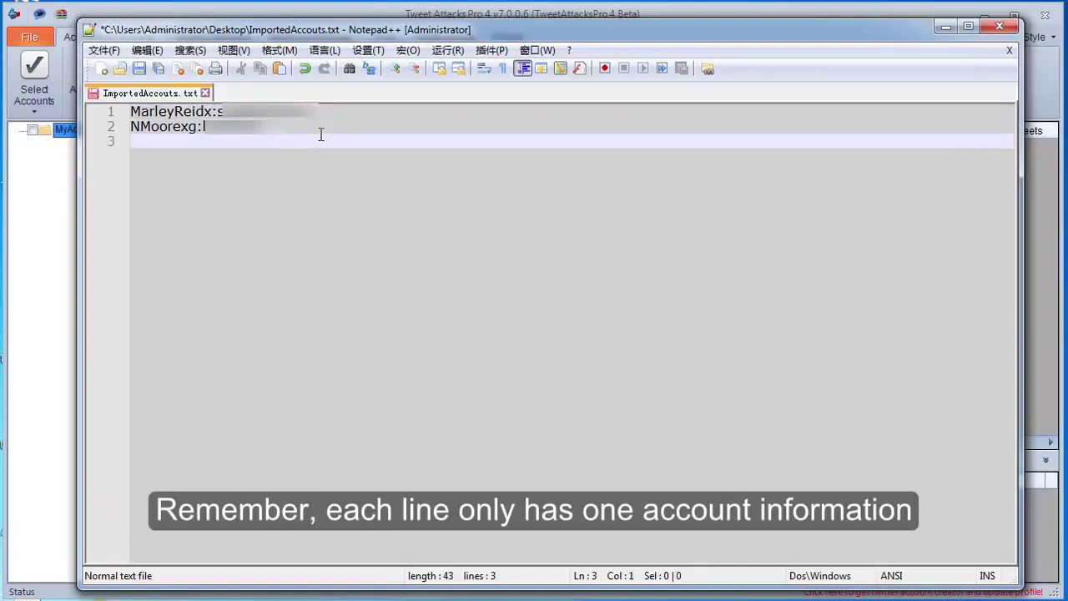
pyautogui.write('testa')
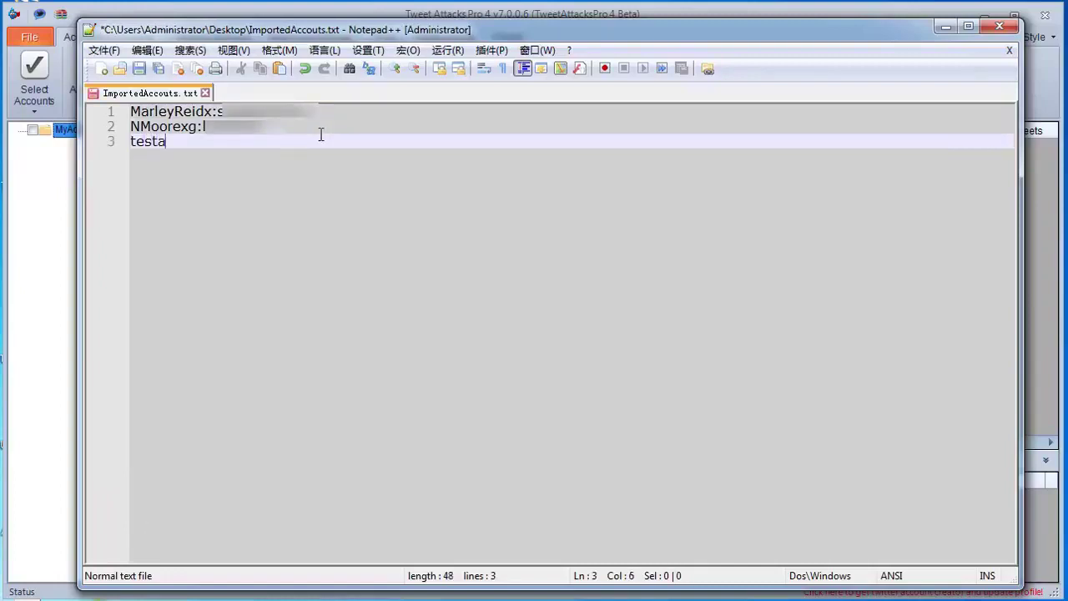
pyautogui.write('ccount')
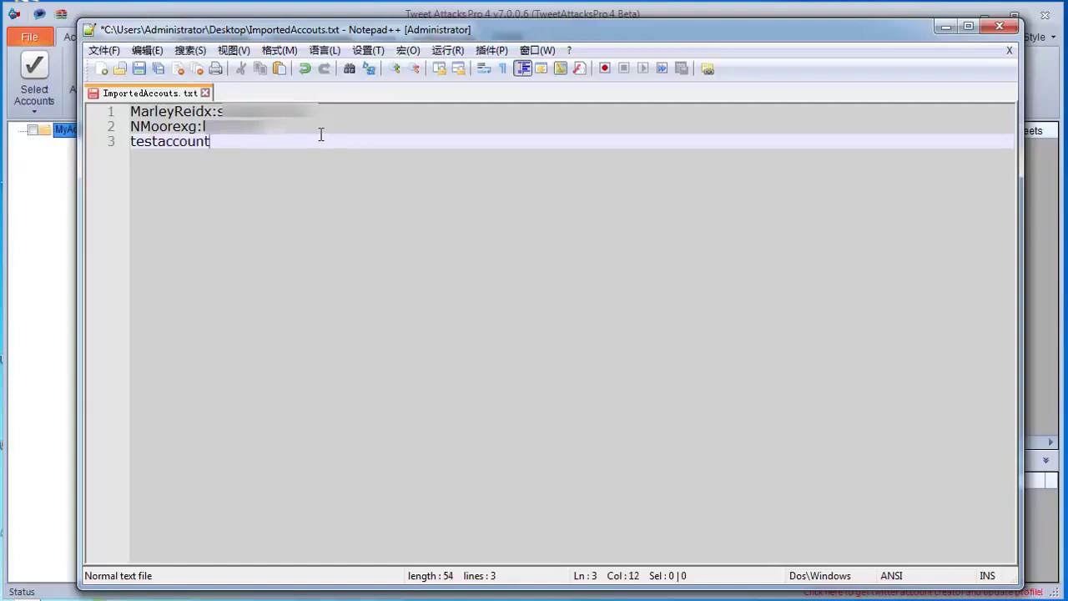
pyautogui.write(':test')
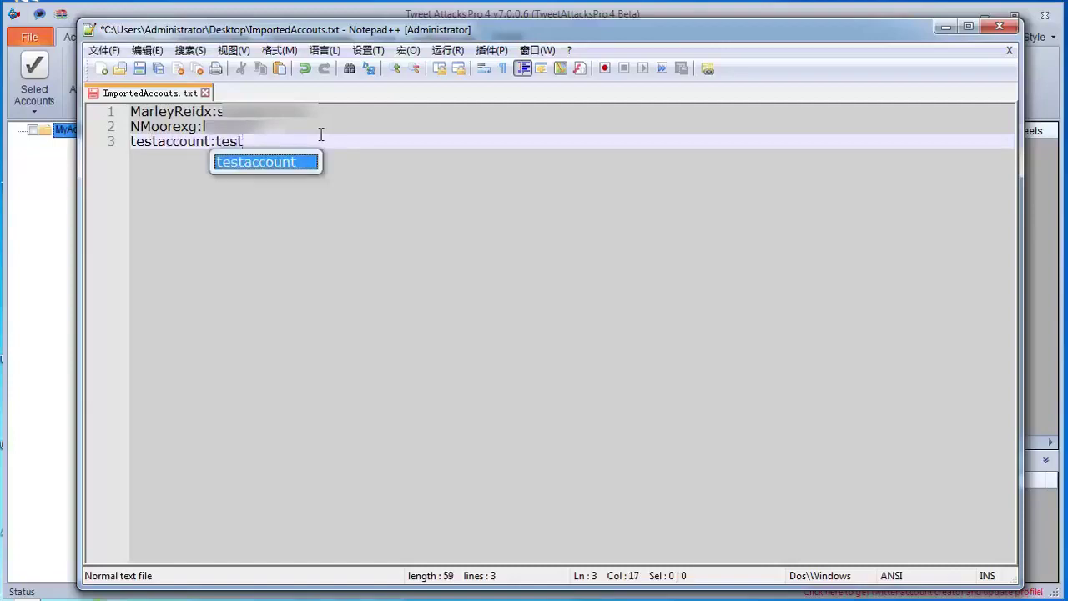
pyautogui.write('password')
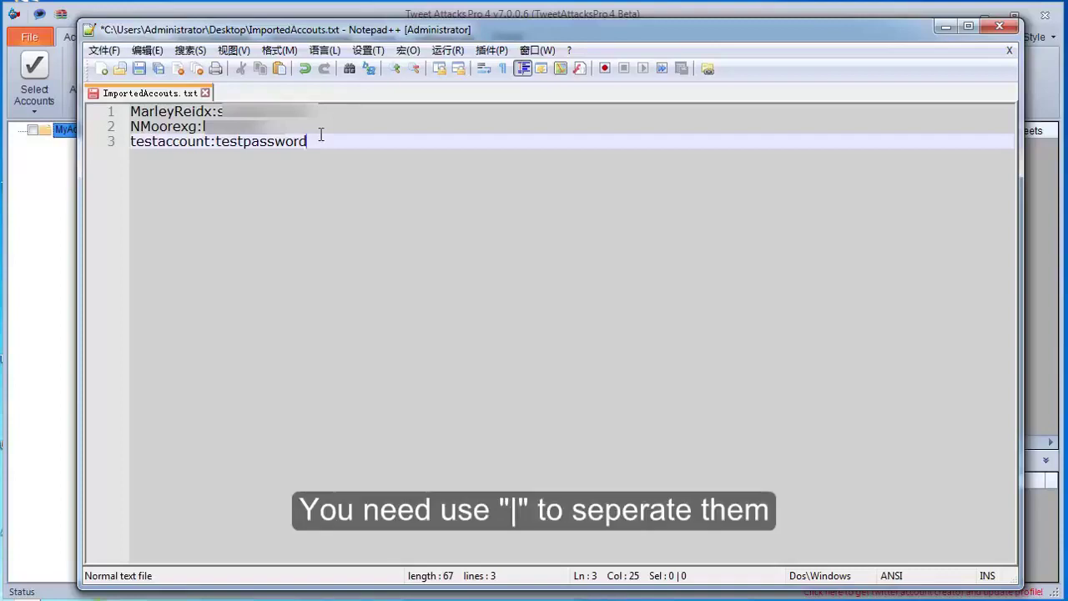
pyautogui.write('|')
pyautogui.write('test')
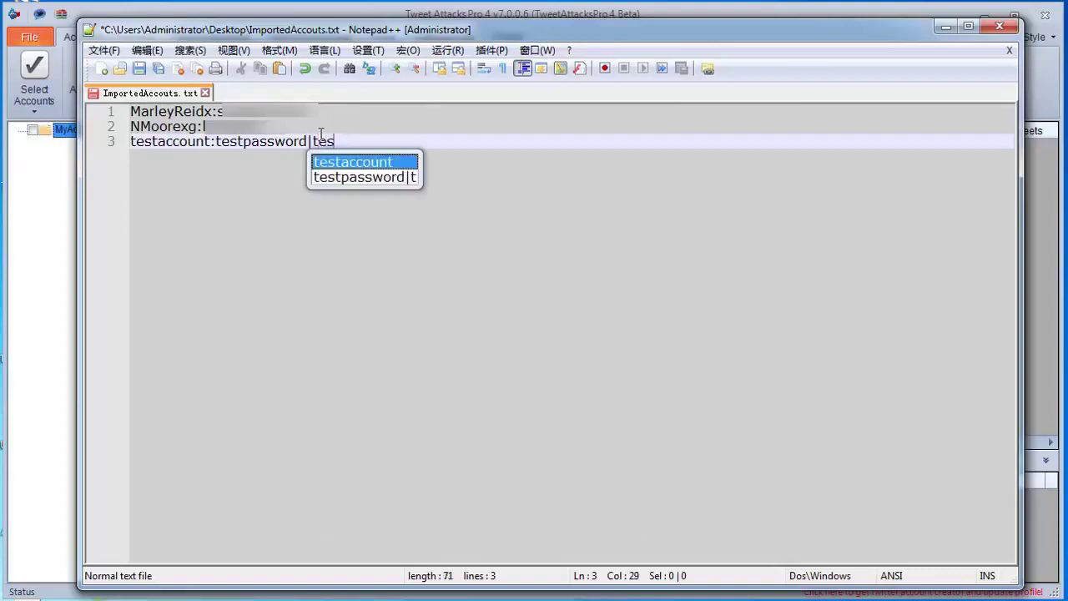
pyautogui.write('proxy')
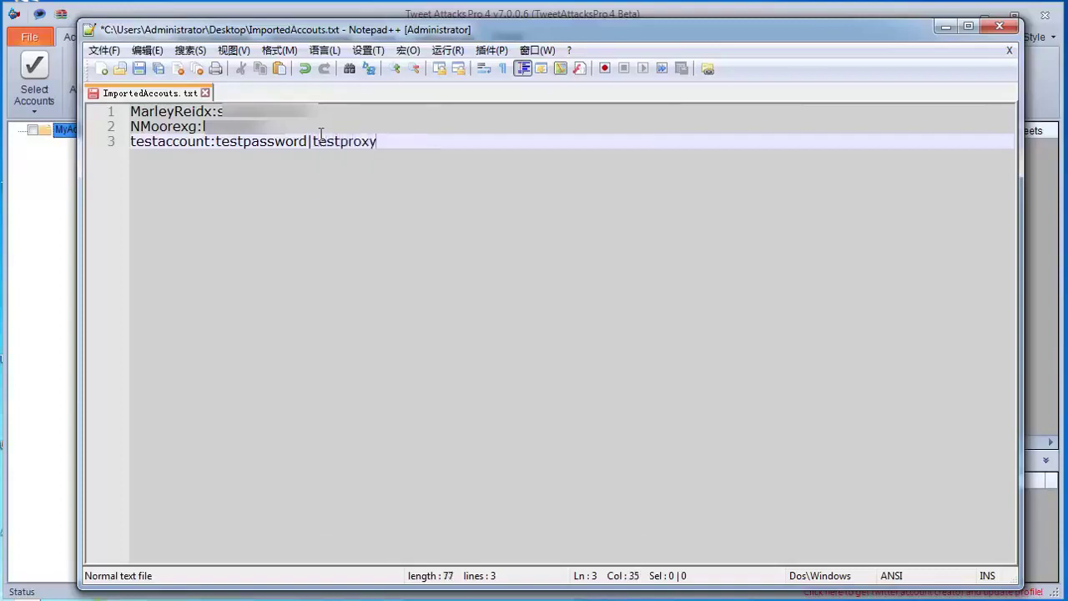
pyautogui.write('|test')
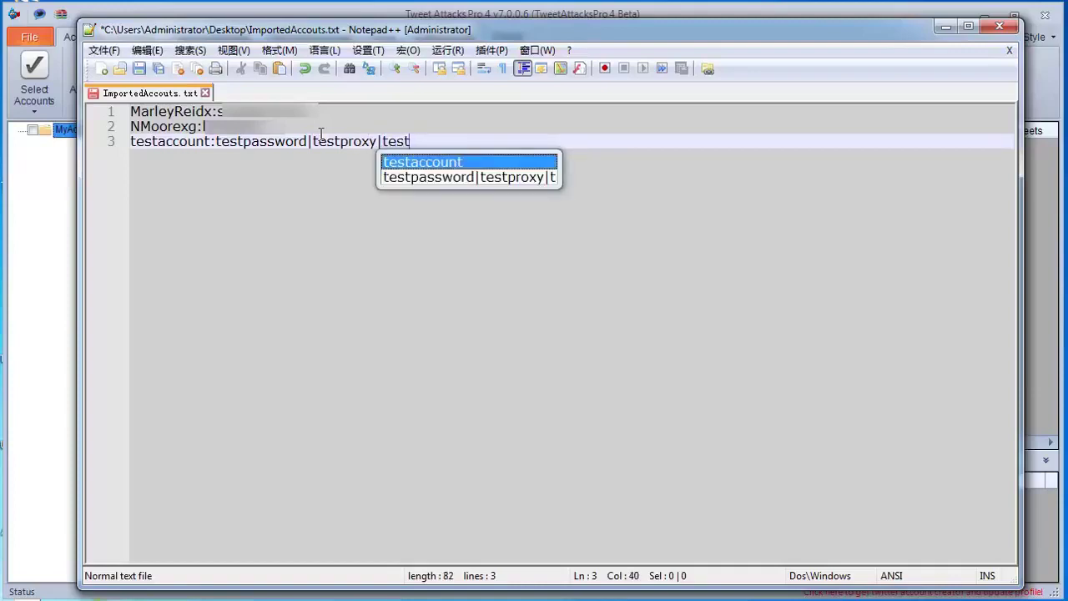
pyautogui.write('mobi')
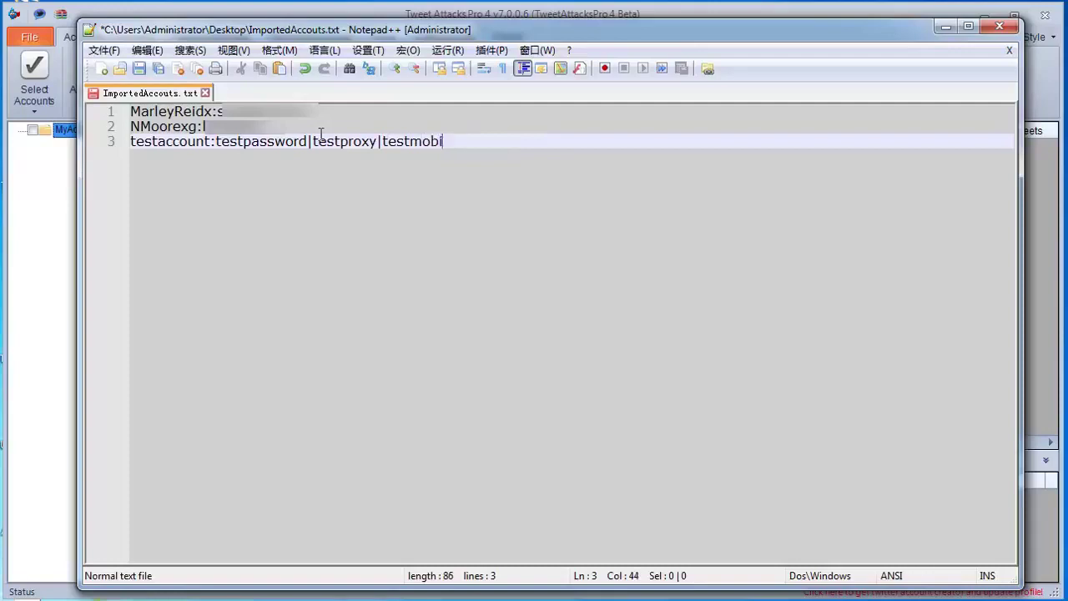
pyautogui.write('leuserage')
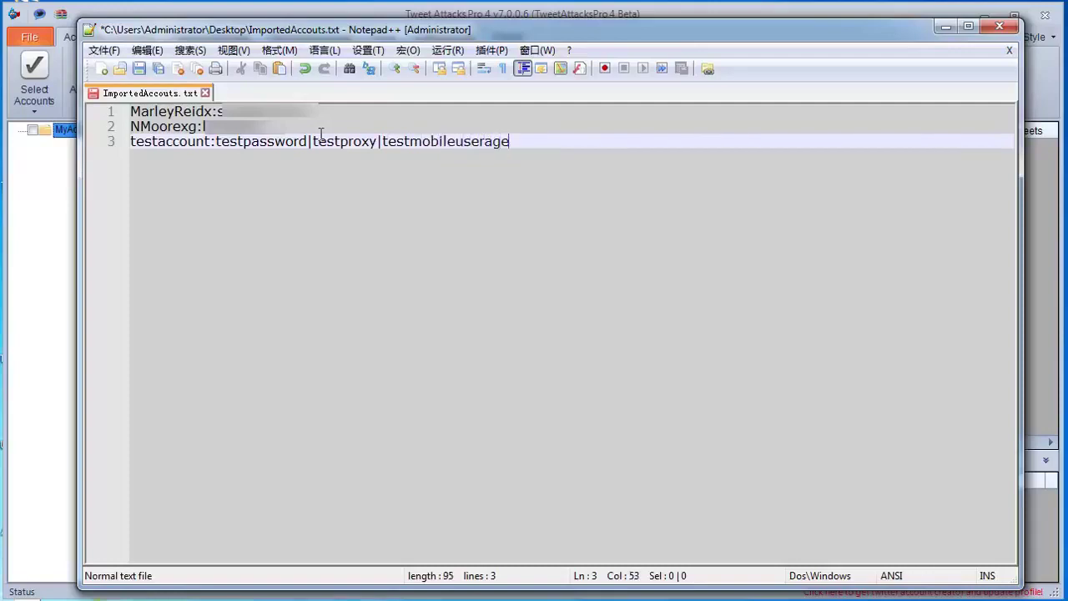
pyautogui.write('nt|test')
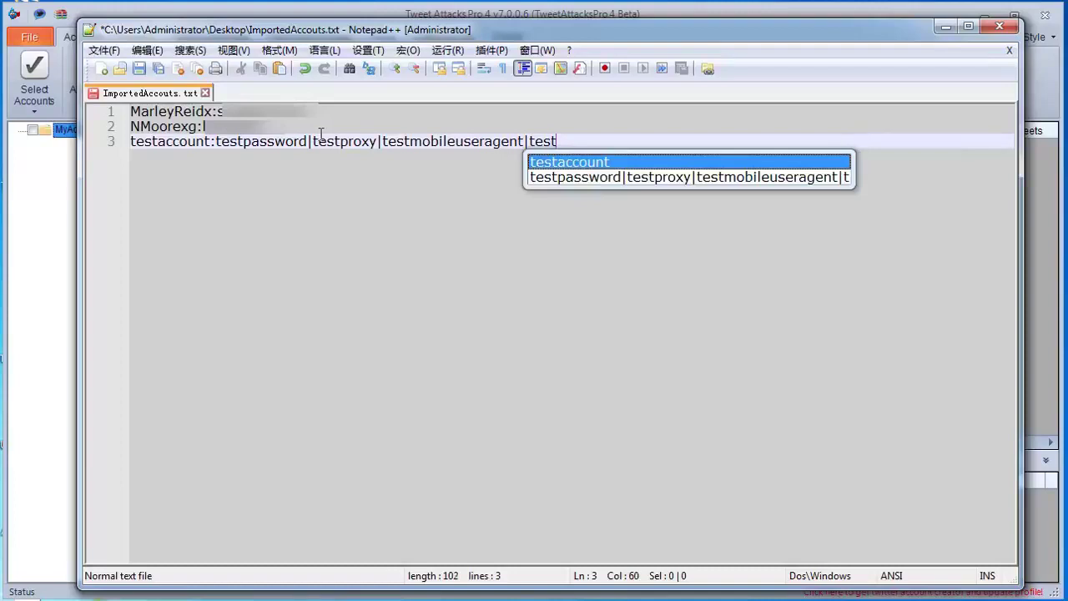
pyautogui.write('webuseragent')
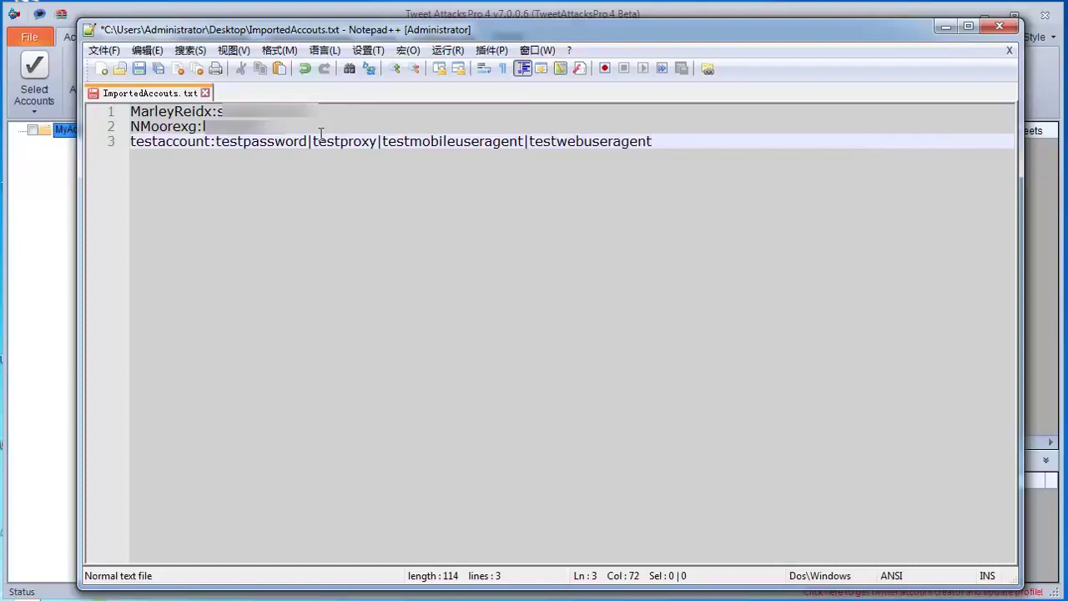
pyautogui.hotkey('ctrl', 's')
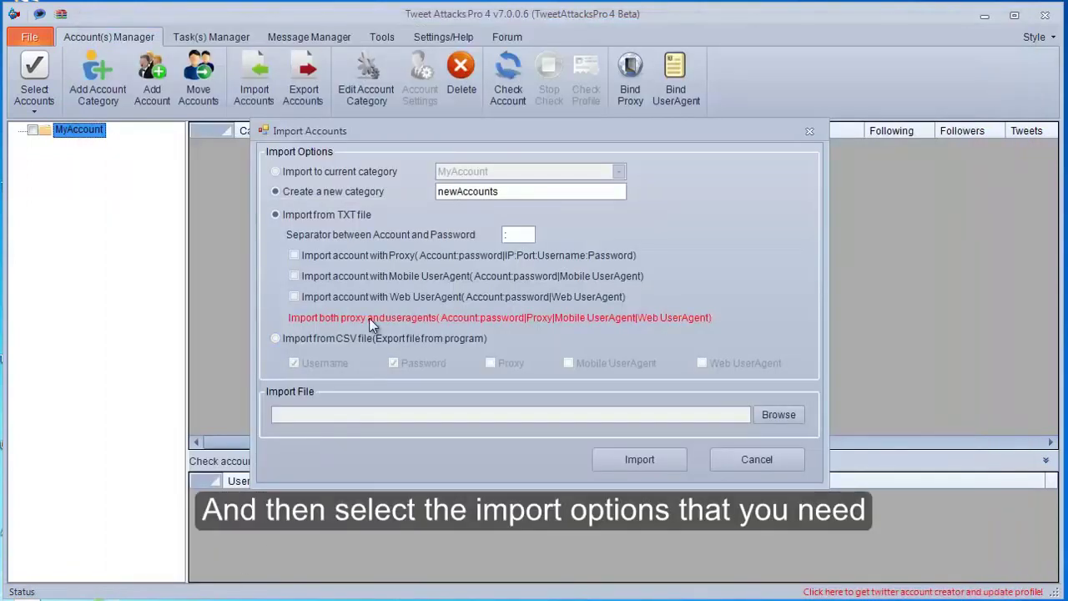
# Step: Include Proxy and Web UserAgent in the import, keeping Import from TXT file as the source
pyautogui.click(364, 257)
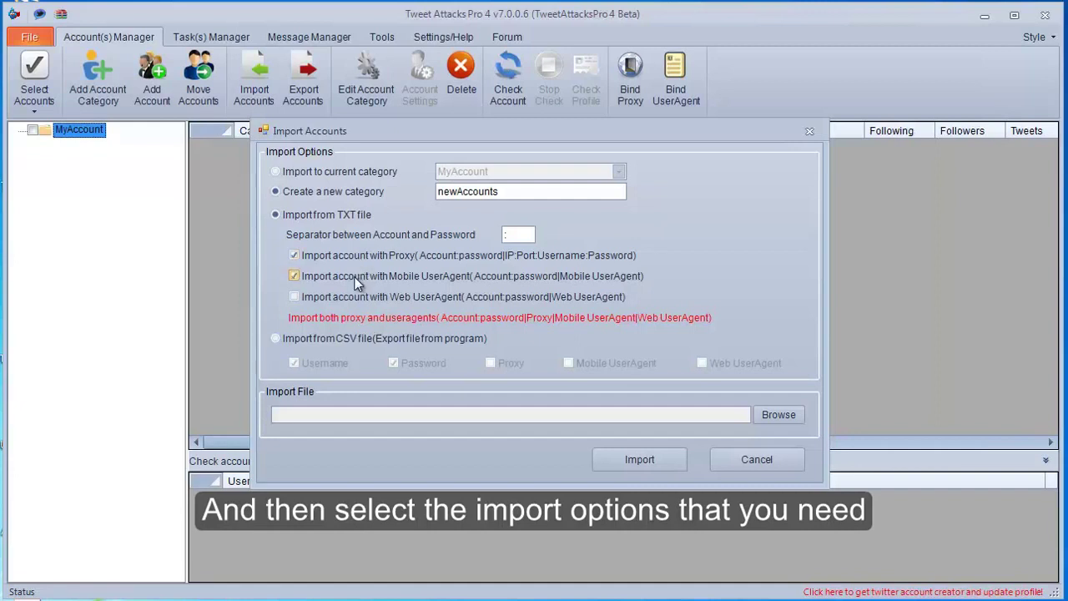
pyautogui.click(348, 298)
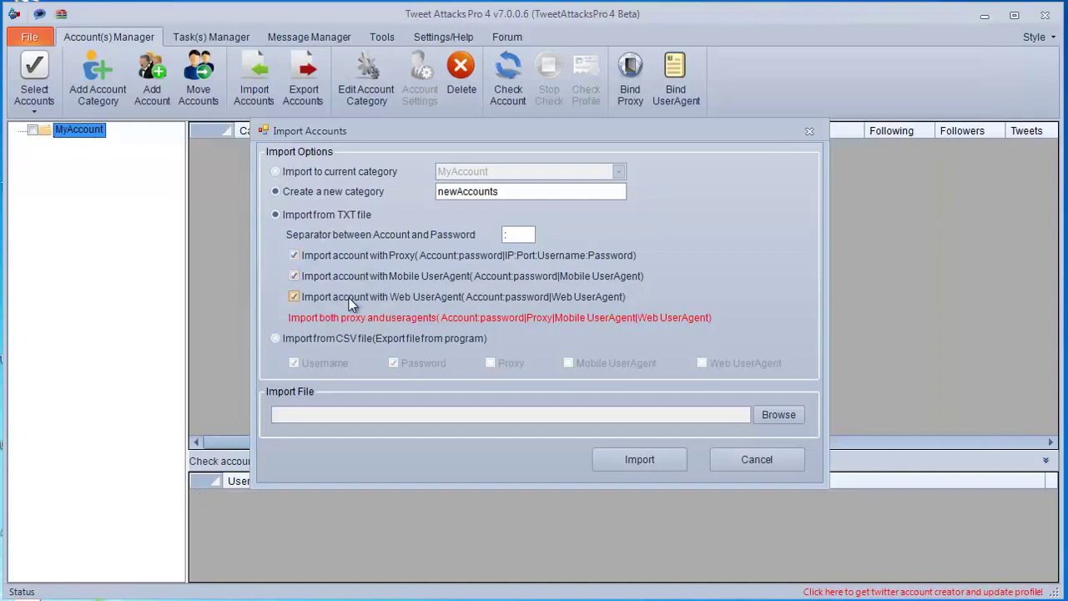
pyautogui.click(353, 340)
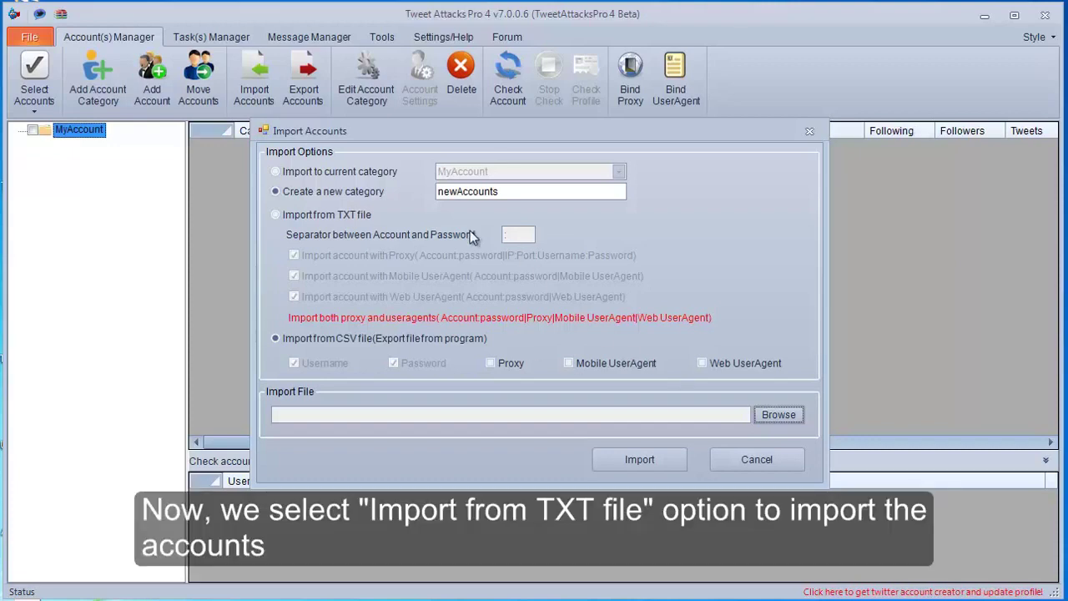
pyautogui.click(343, 216)
# Step: Import the accounts from ImportedAccouts.txt on the desktop and acknowledge the three-accounts-imported message
pyautogui.click(774, 414)
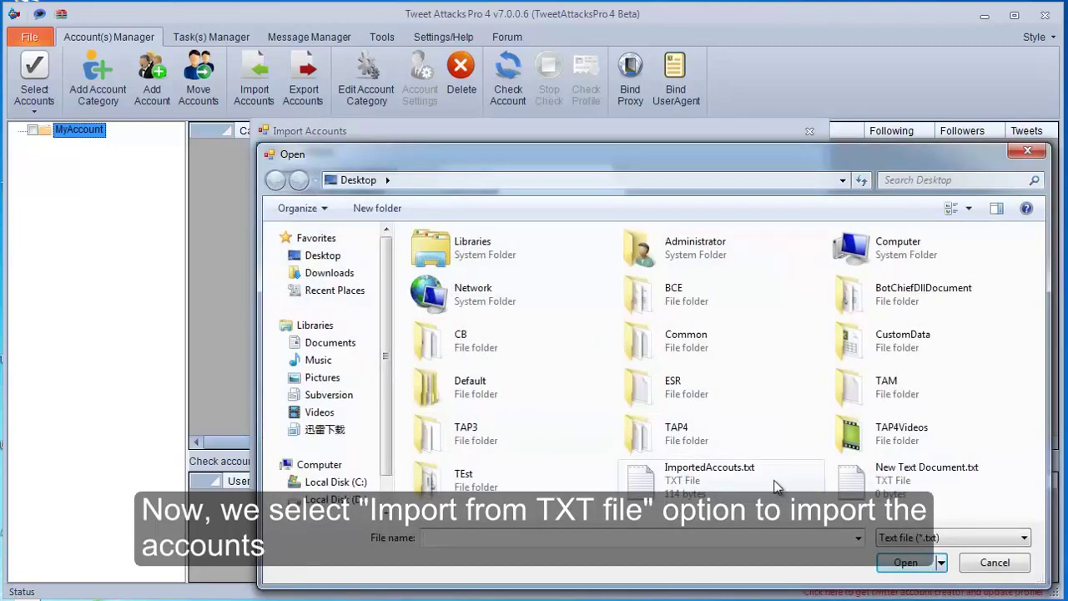
pyautogui.click(767, 484)
pyautogui.click(905, 562)
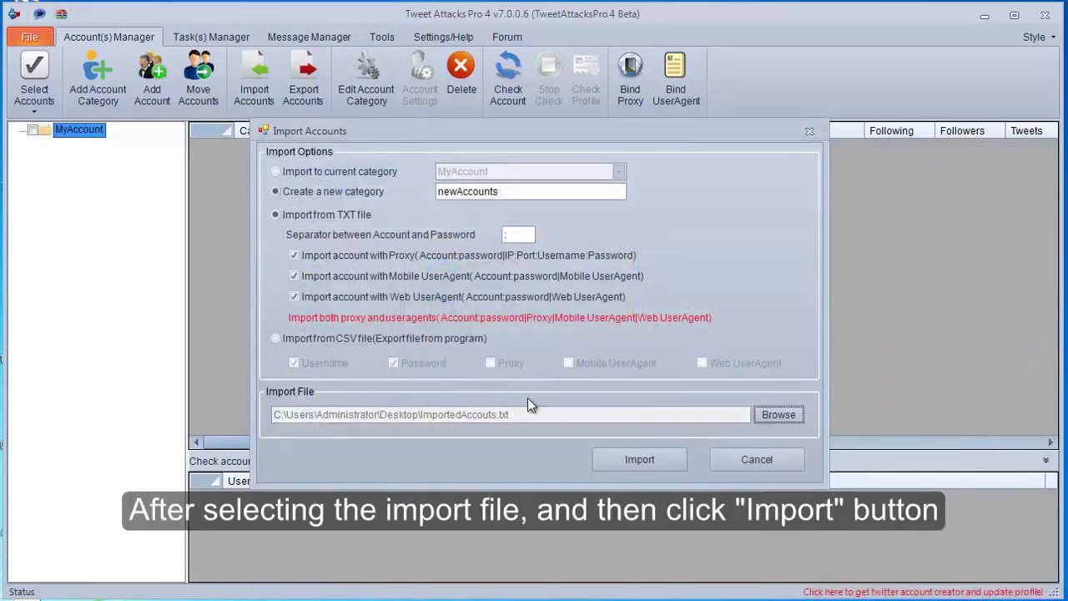
pyautogui.click(639, 460)
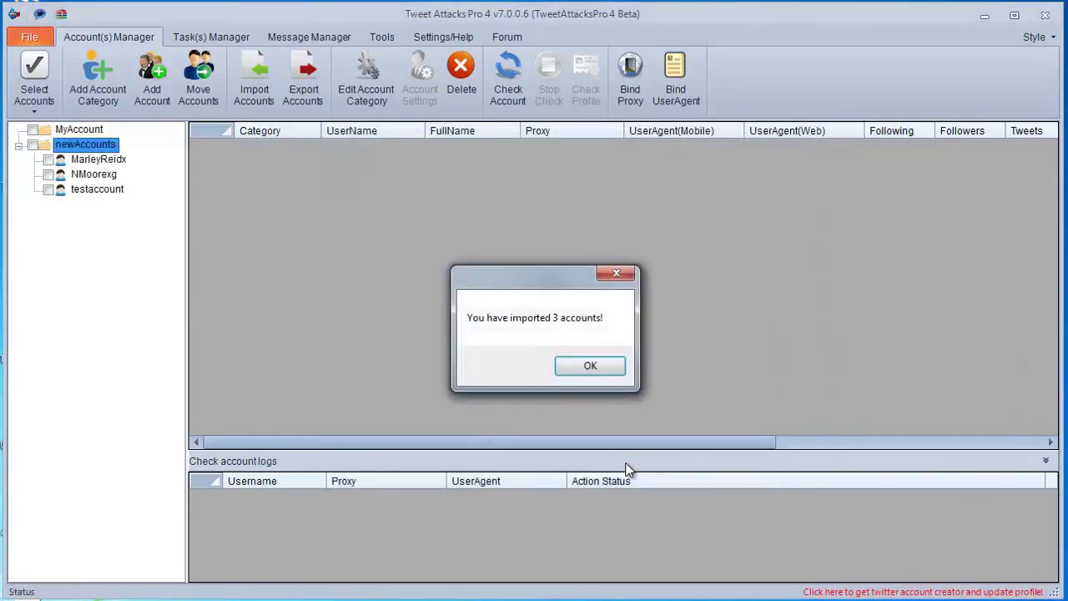
pyautogui.click(590, 367)
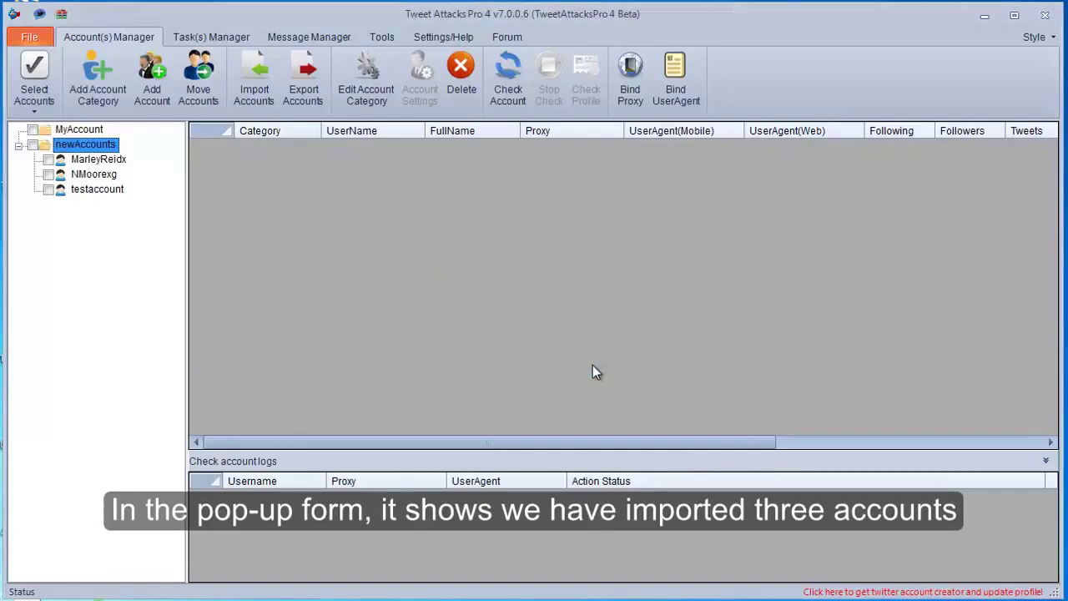
# Step: Review and tick the three imported accounts in the newAccounts category
pyautogui.click(90, 160)
pyautogui.click(90, 175)
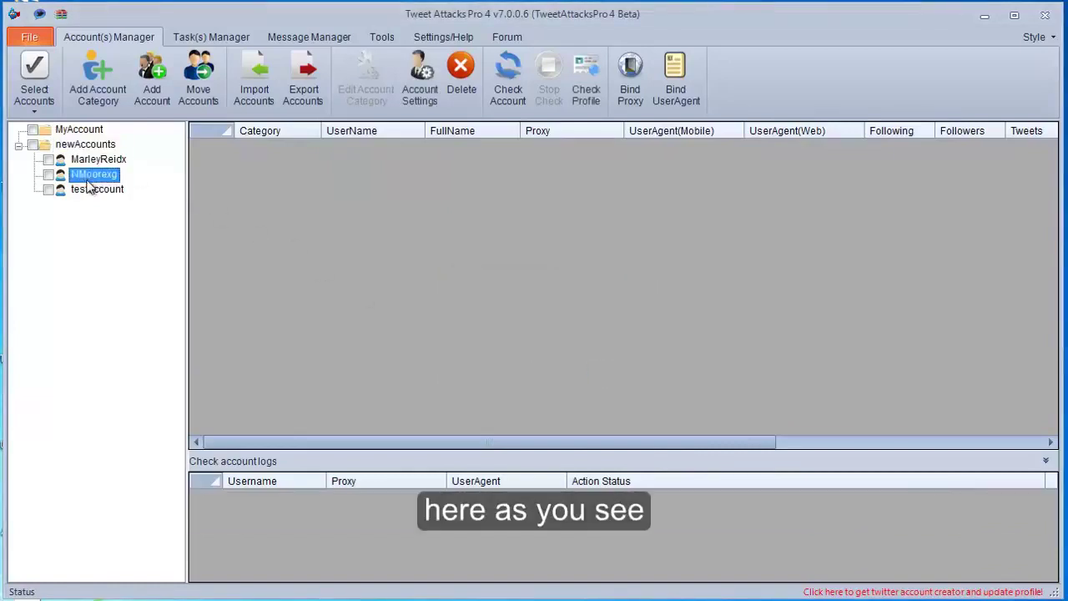
pyautogui.click(92, 191)
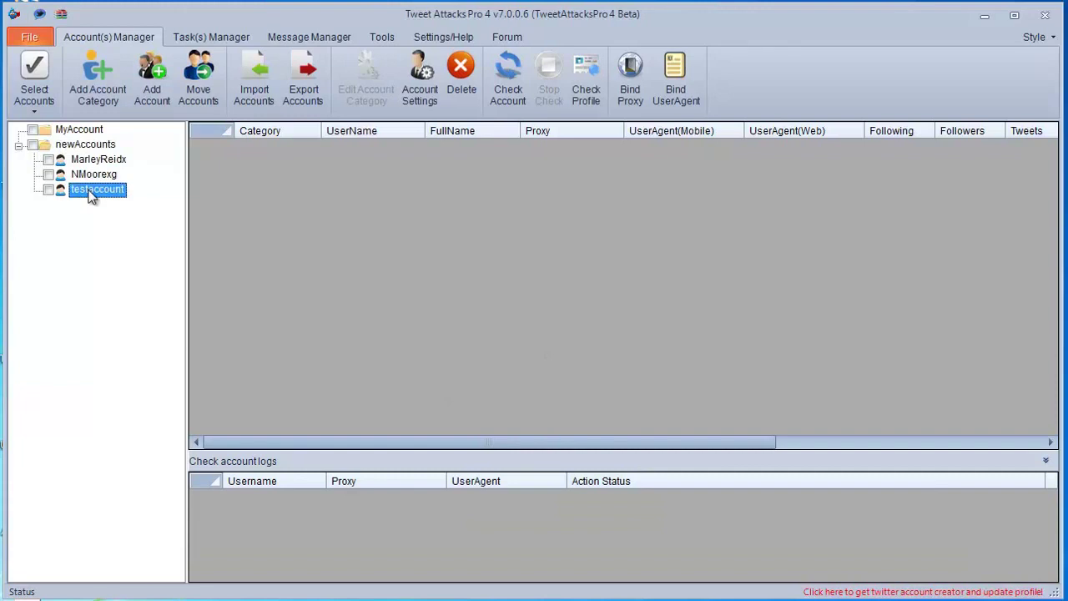
pyautogui.click(48, 160)
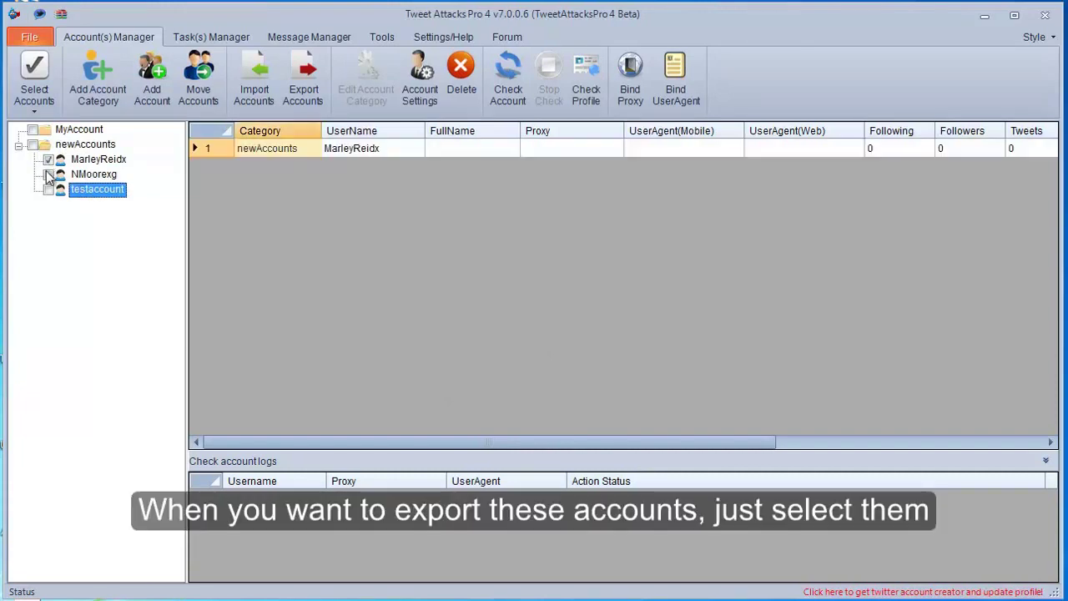
pyautogui.click(49, 175)
pyautogui.click(48, 189)
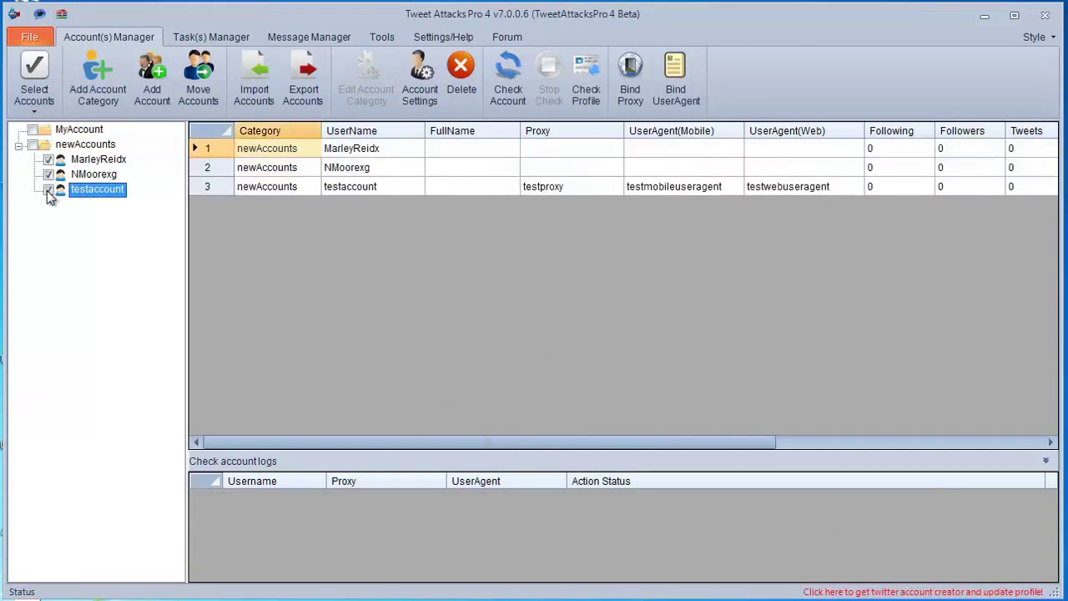
# Step: Export the ticked accounts, including proxies, to export.csv on the Desktop
pyautogui.click(305, 79)
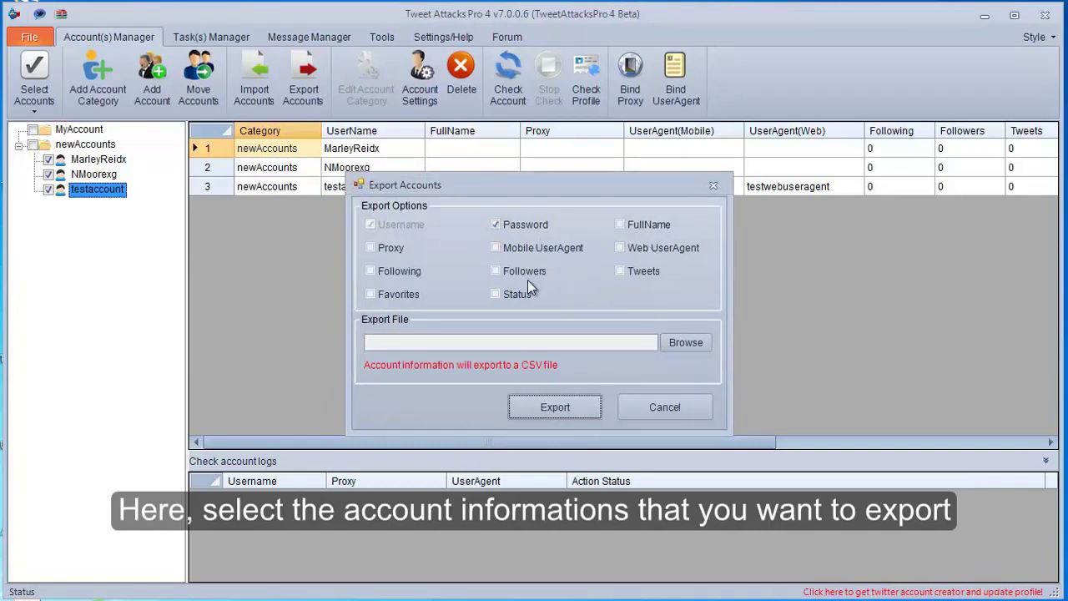
pyautogui.click(401, 251)
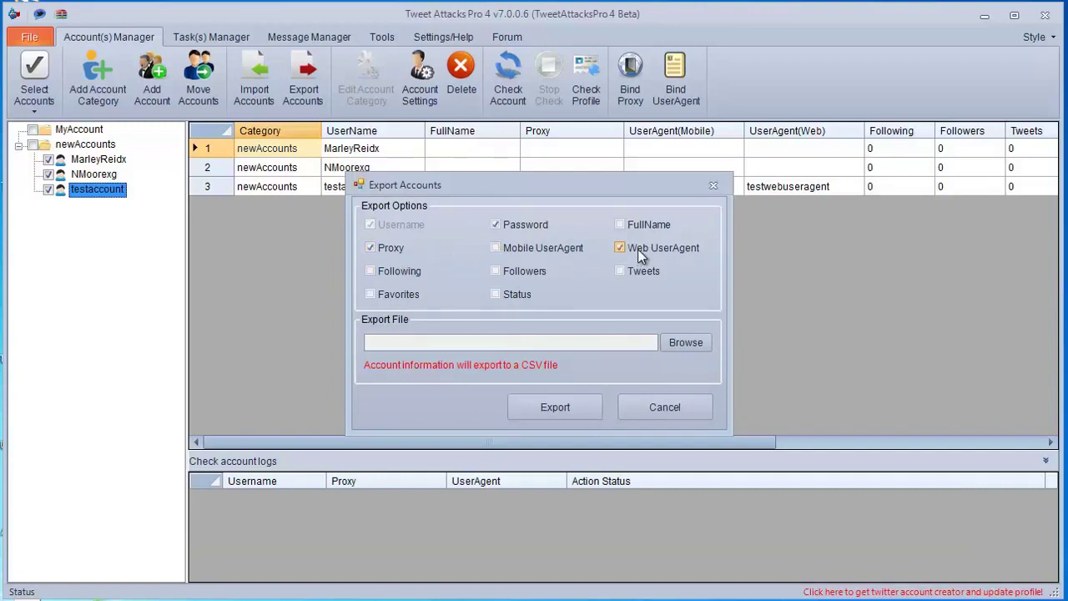
pyautogui.click(683, 342)
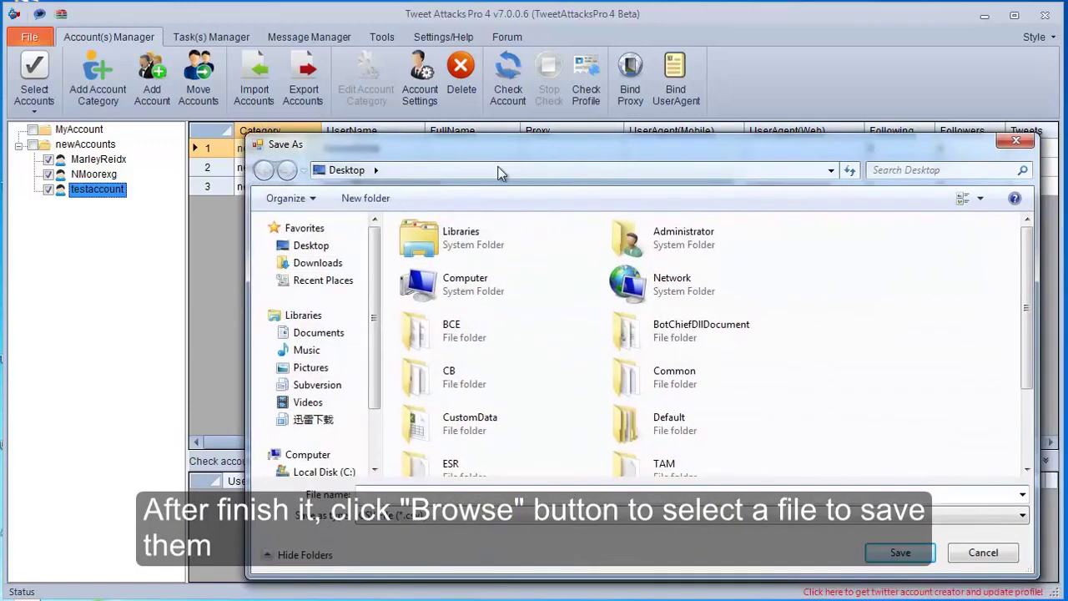
pyautogui.click(334, 242)
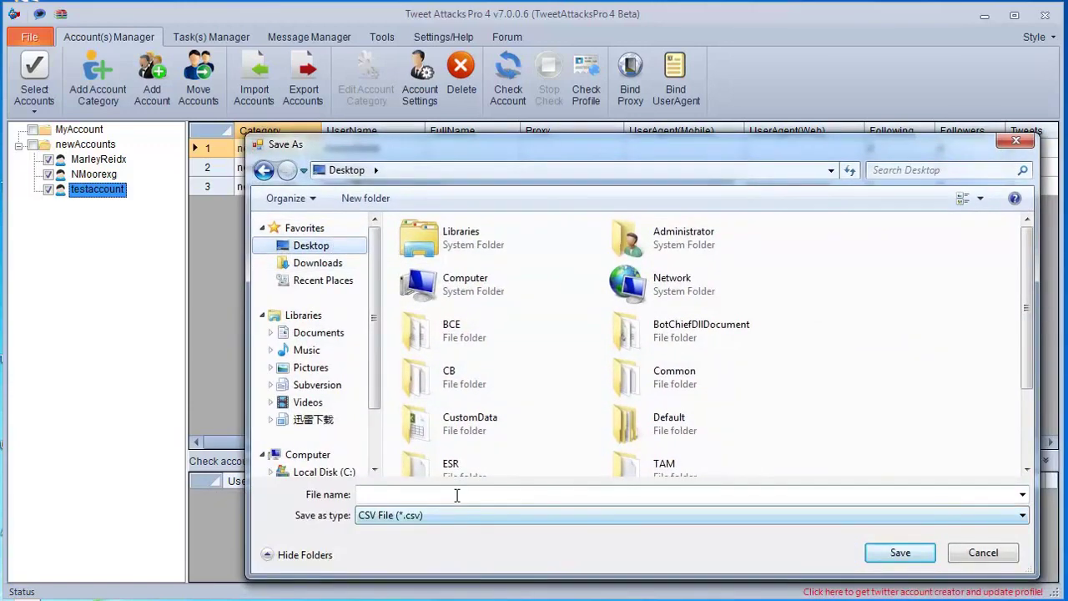
pyautogui.click(456, 494)
pyautogui.write('export')
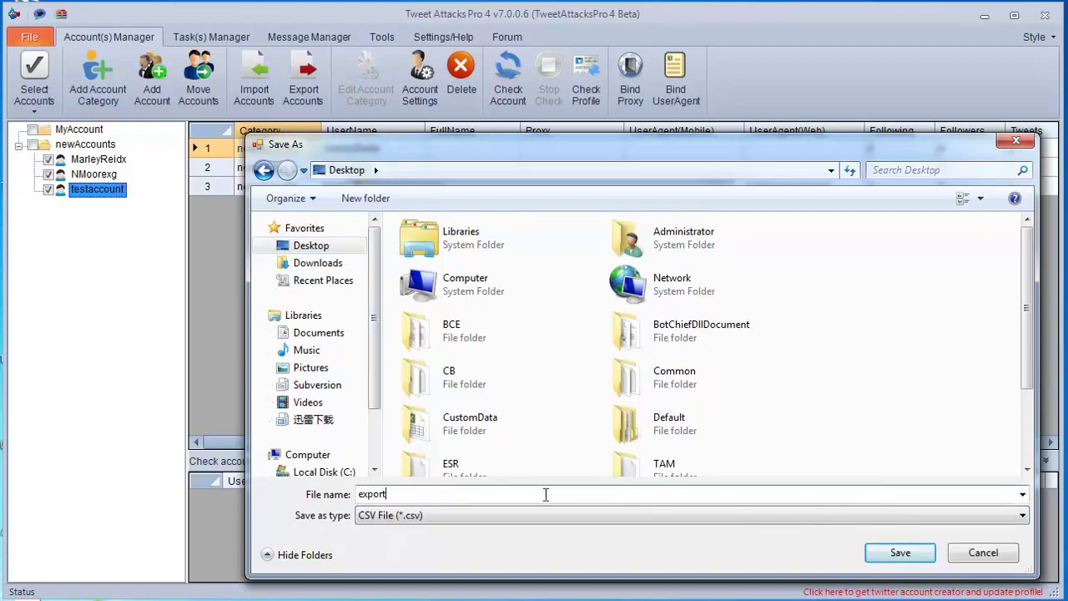
pyautogui.click(882, 553)
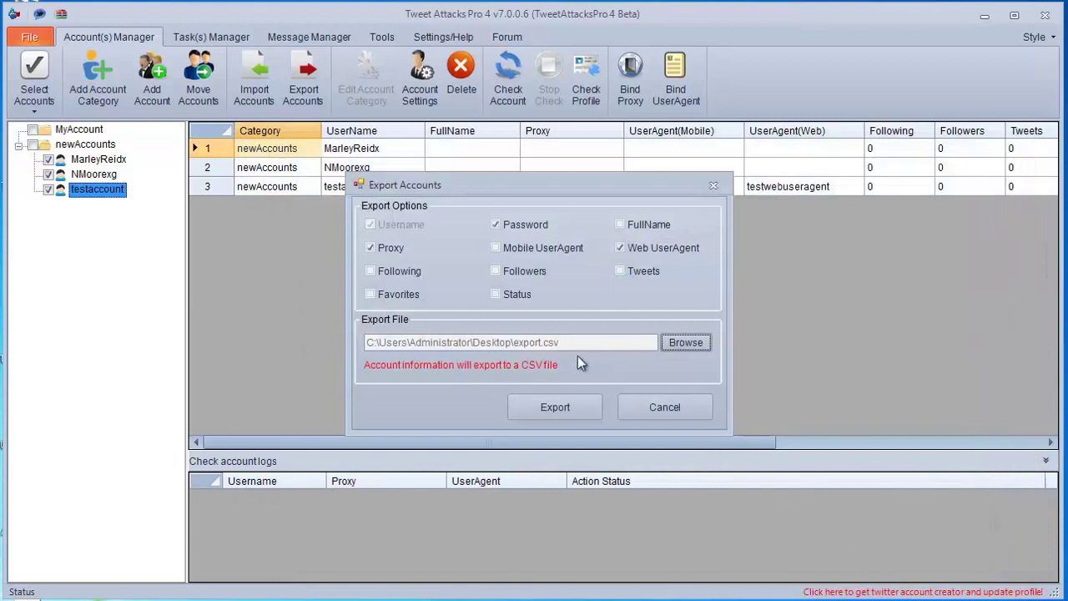
pyautogui.click(558, 408)
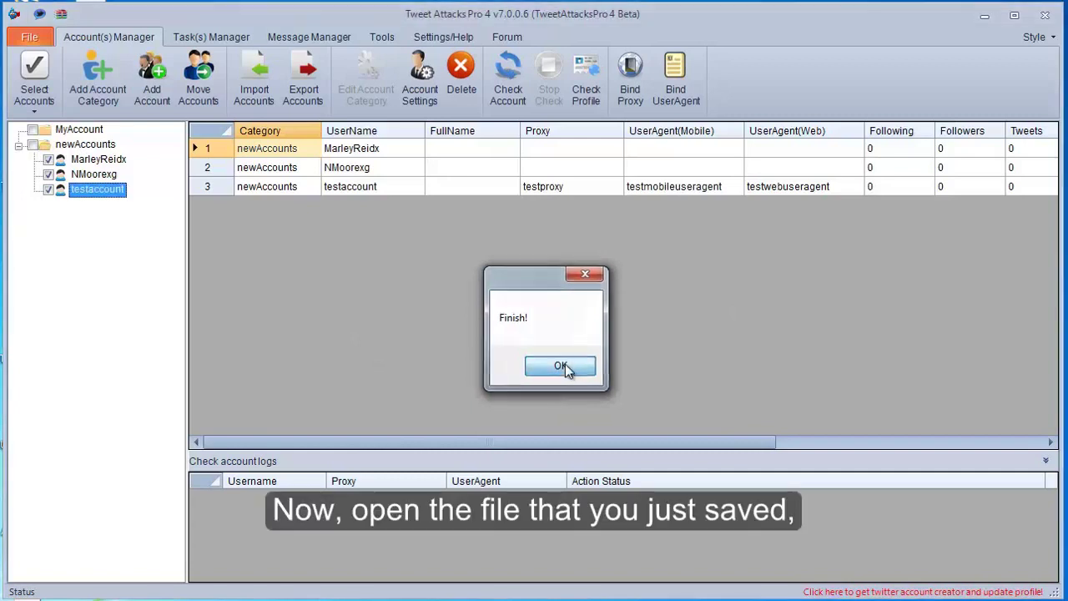
pyautogui.click(562, 367)
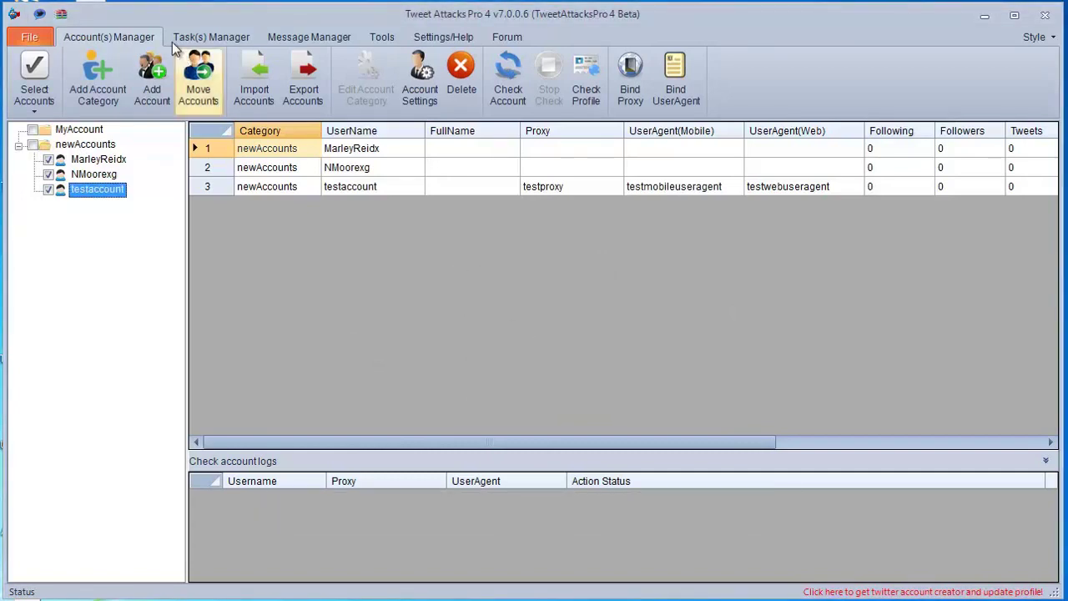
# Step: Open export.csv in WPS, widen columns A, B, D and F, and inspect cells D4 and F4
pyautogui.click(108, 3)
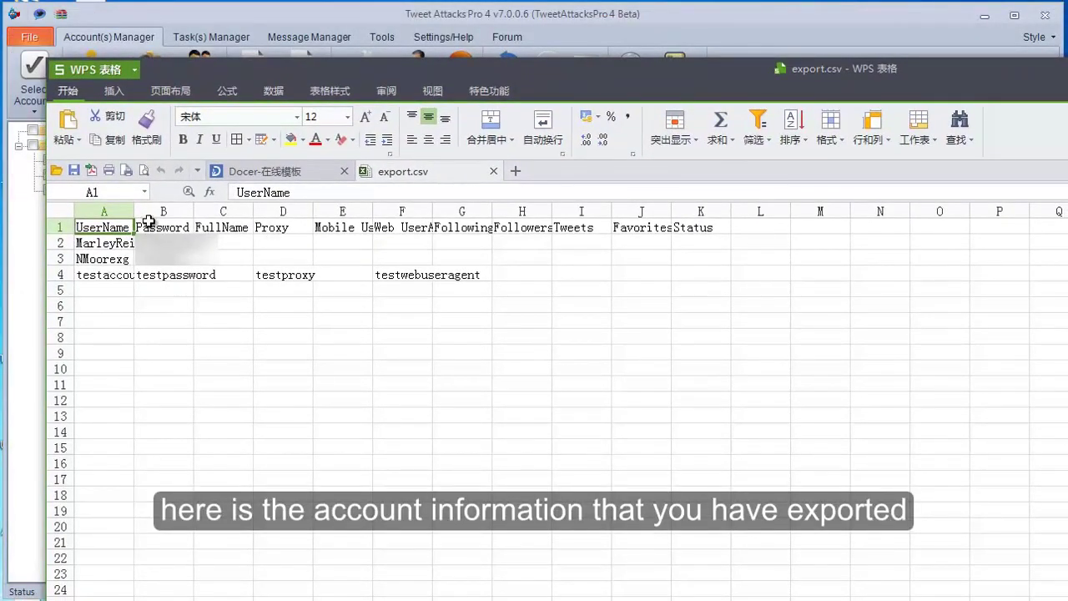
pyautogui.moveTo(135, 211); pyautogui.dragTo(314, 211)
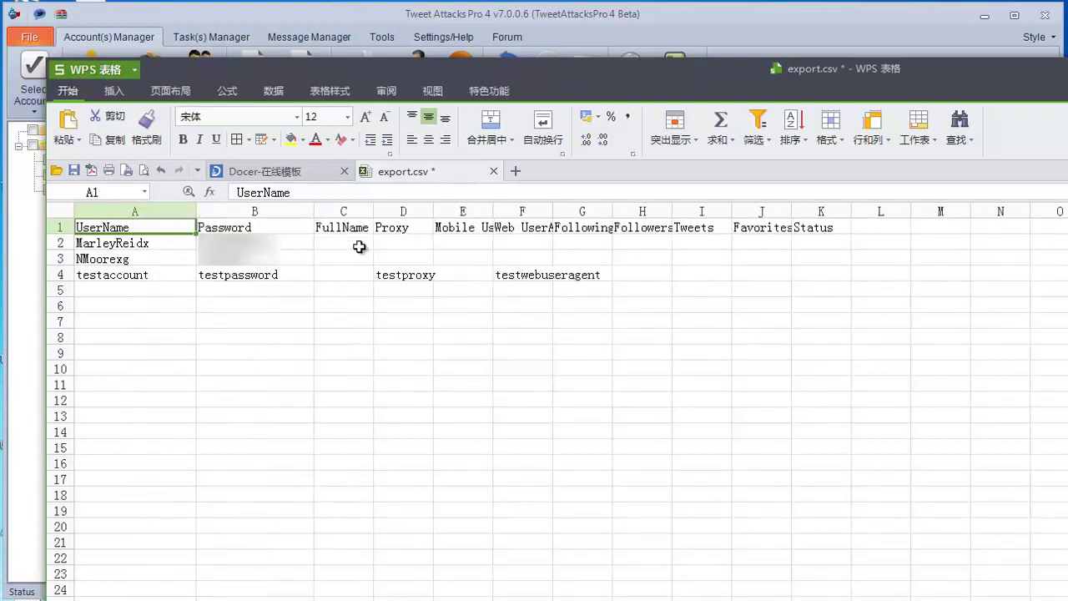
pyautogui.moveTo(439, 211); pyautogui.dragTo(597, 210)
pyautogui.moveTo(661, 209); pyautogui.dragTo(727, 210)
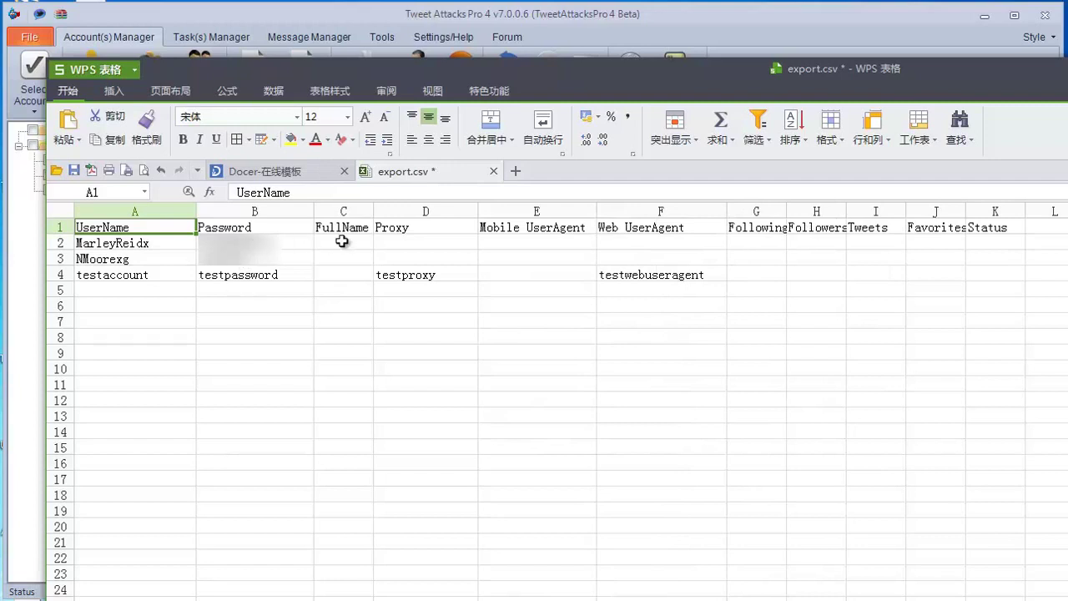
pyautogui.click(417, 276)
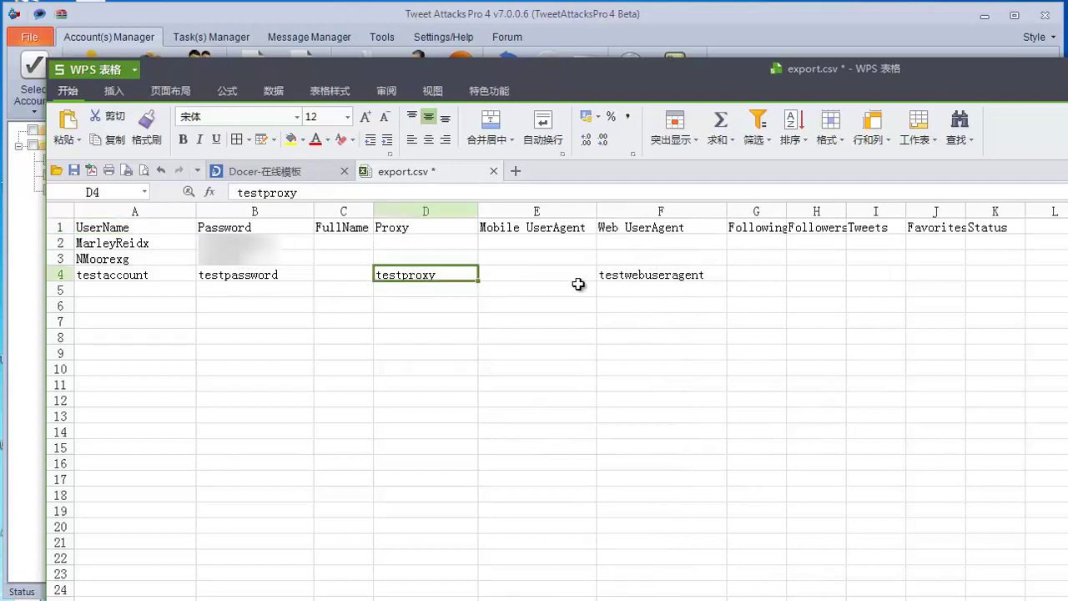
pyautogui.click(626, 278)
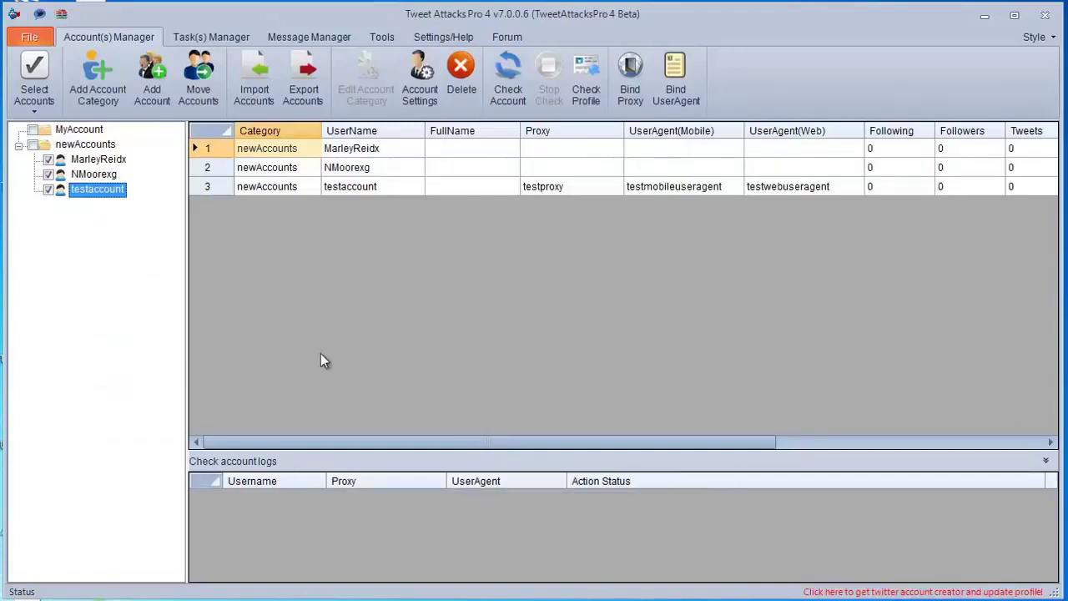
# Step: Untick the other two accounts and check the first account in Mobile mode with Thread Amount 1
pyautogui.click(50, 189)
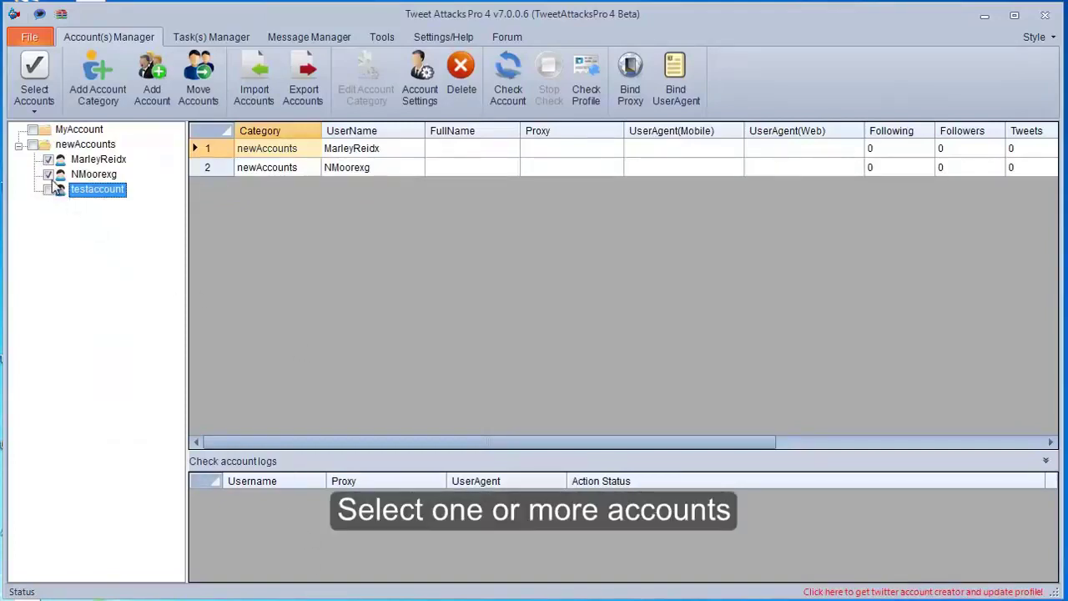
pyautogui.click(48, 175)
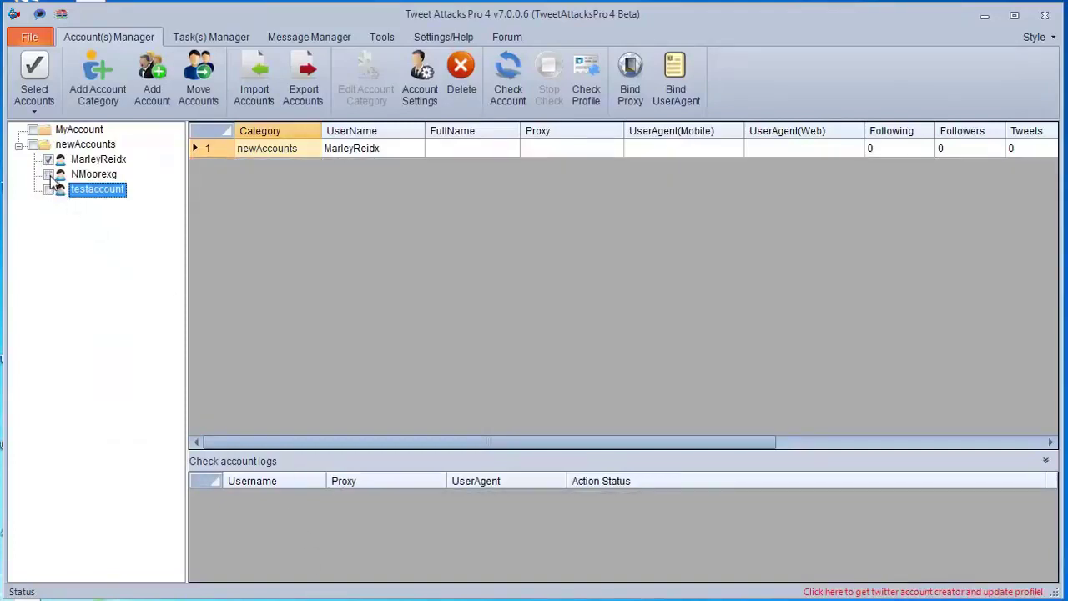
pyautogui.click(516, 96)
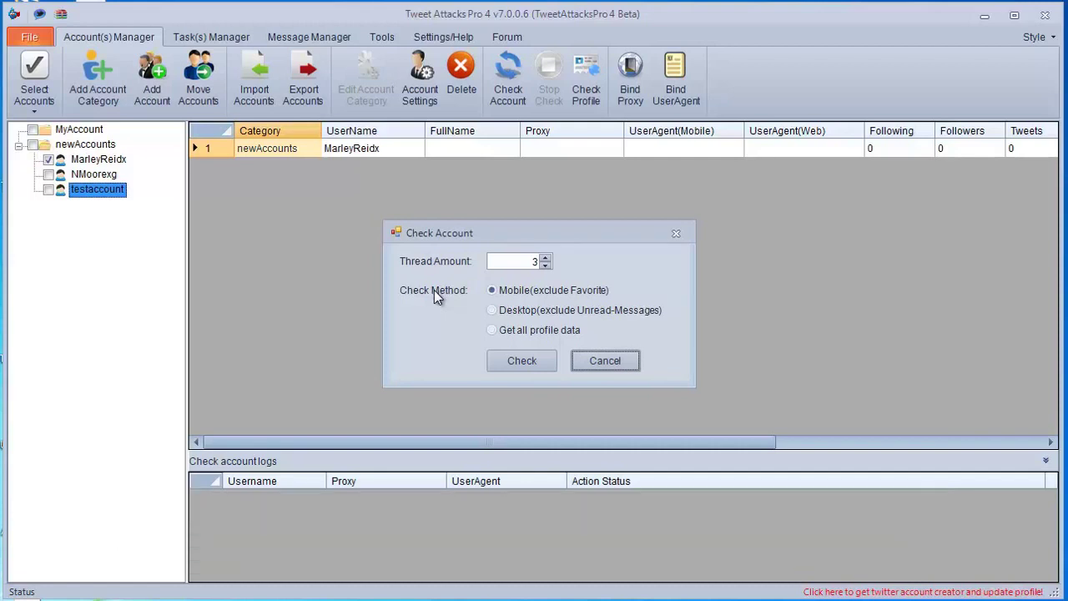
pyautogui.click(523, 292)
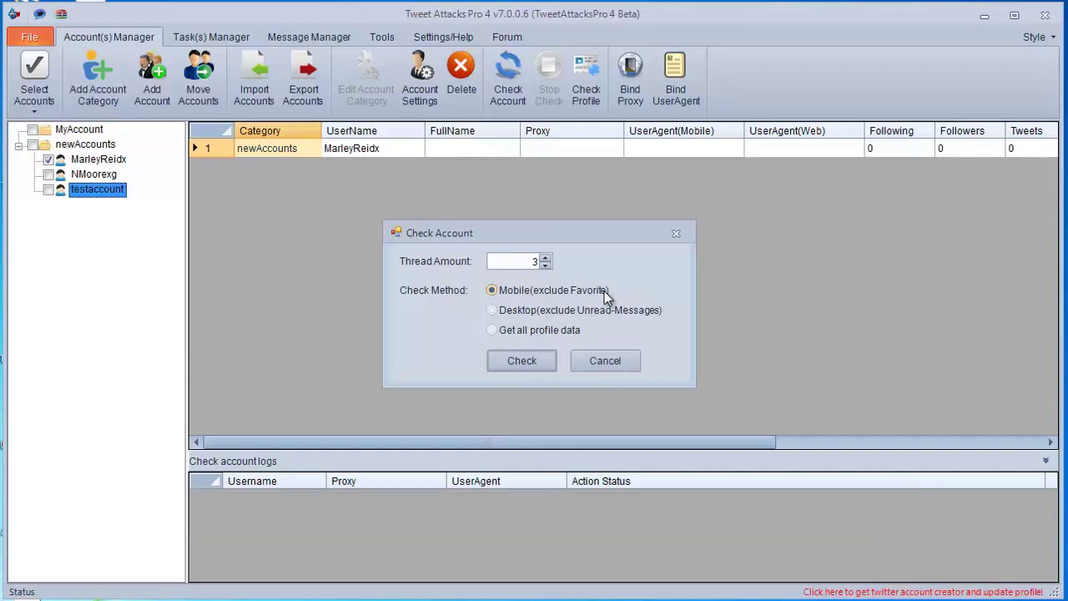
pyautogui.click(529, 317)
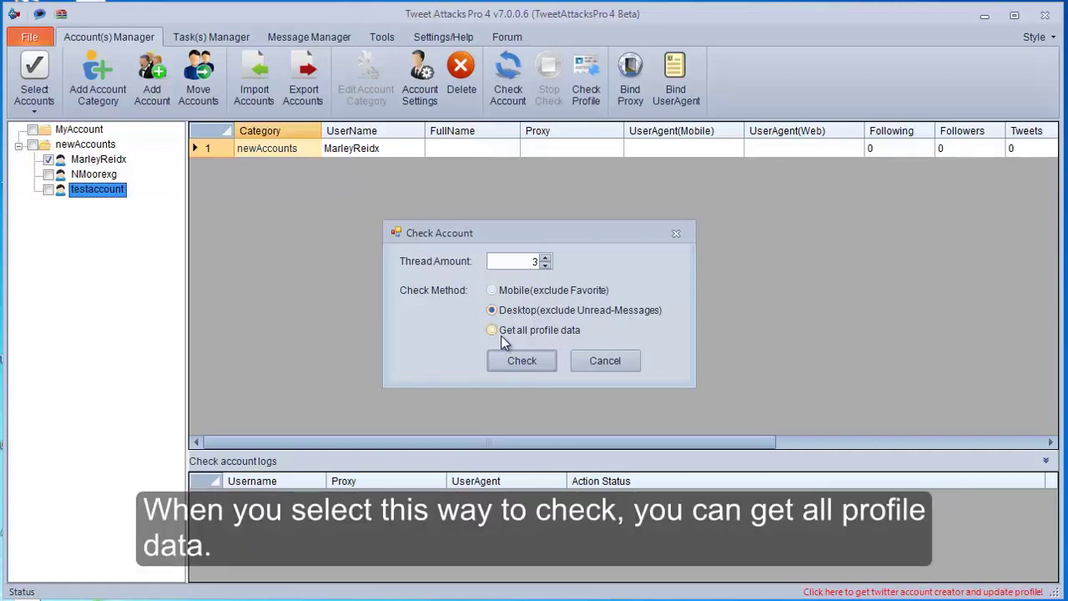
pyautogui.click(501, 338)
pyautogui.click(492, 291)
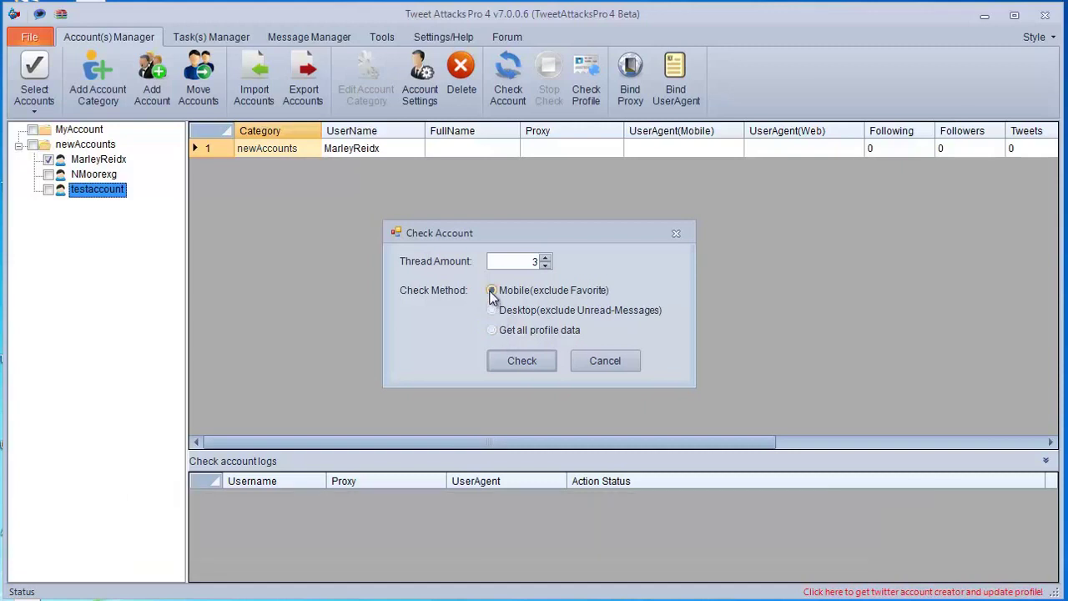
pyautogui.click(543, 265)
pyautogui.click(544, 265)
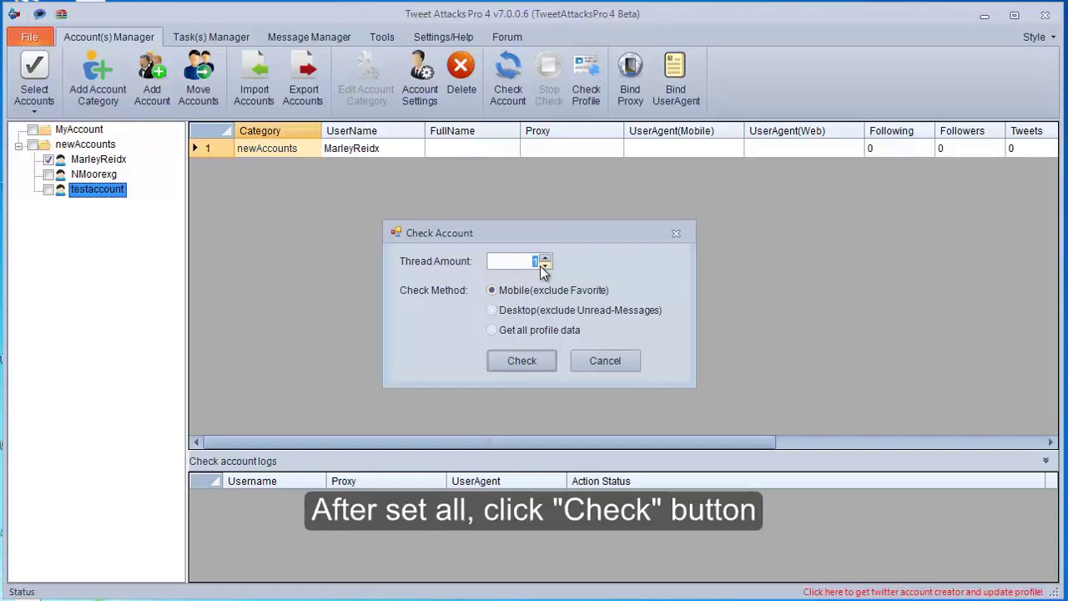
pyautogui.click(513, 365)
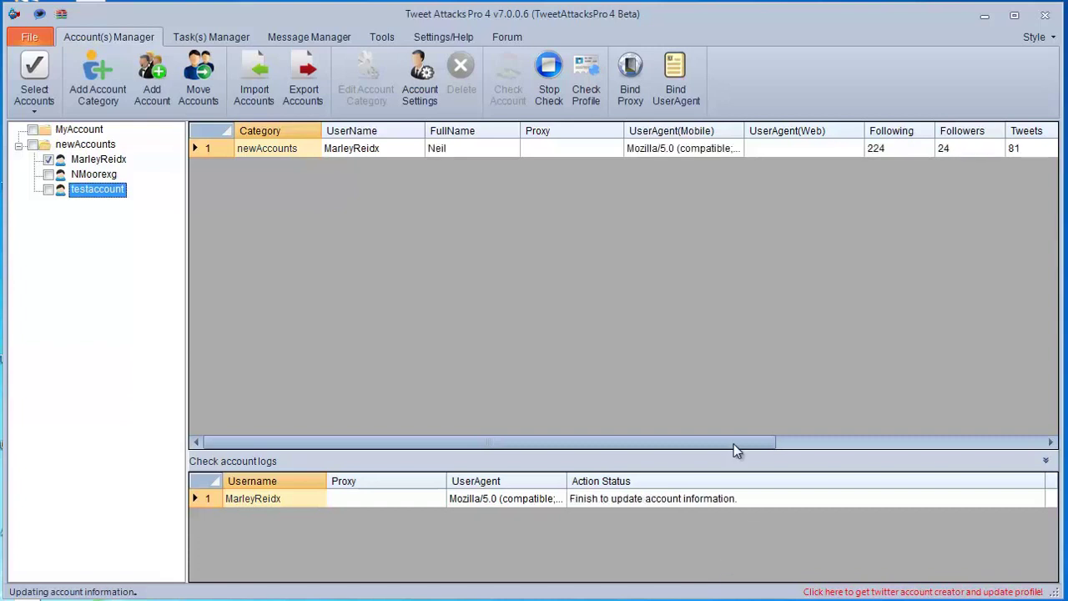
# Step: Resize the grid columns, narrowing Proxy, to read the 224/24/81 stats, then tick the second account
pyautogui.moveTo(699, 442); pyautogui.dragTo(906, 448)
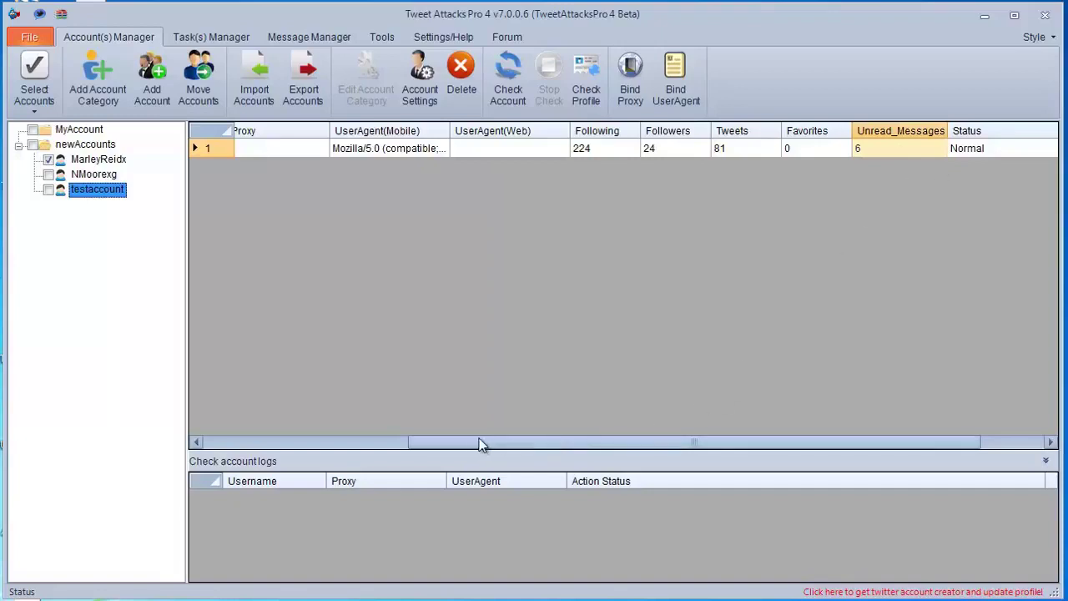
pyautogui.moveTo(472, 440); pyautogui.dragTo(428, 443)
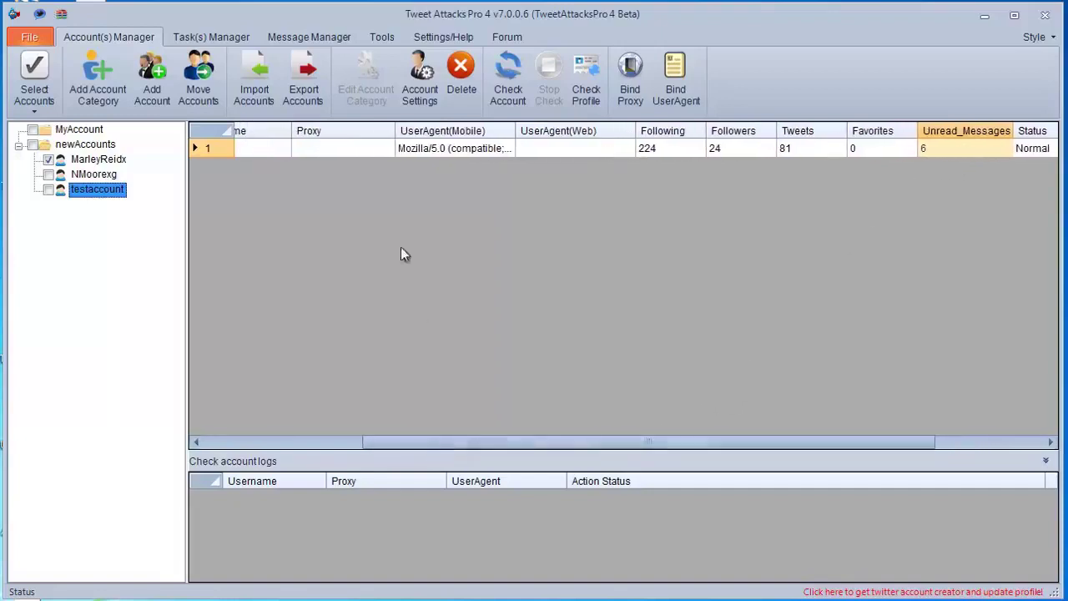
pyautogui.moveTo(398, 131); pyautogui.dragTo(336, 134)
pyautogui.moveTo(439, 444); pyautogui.dragTo(407, 444)
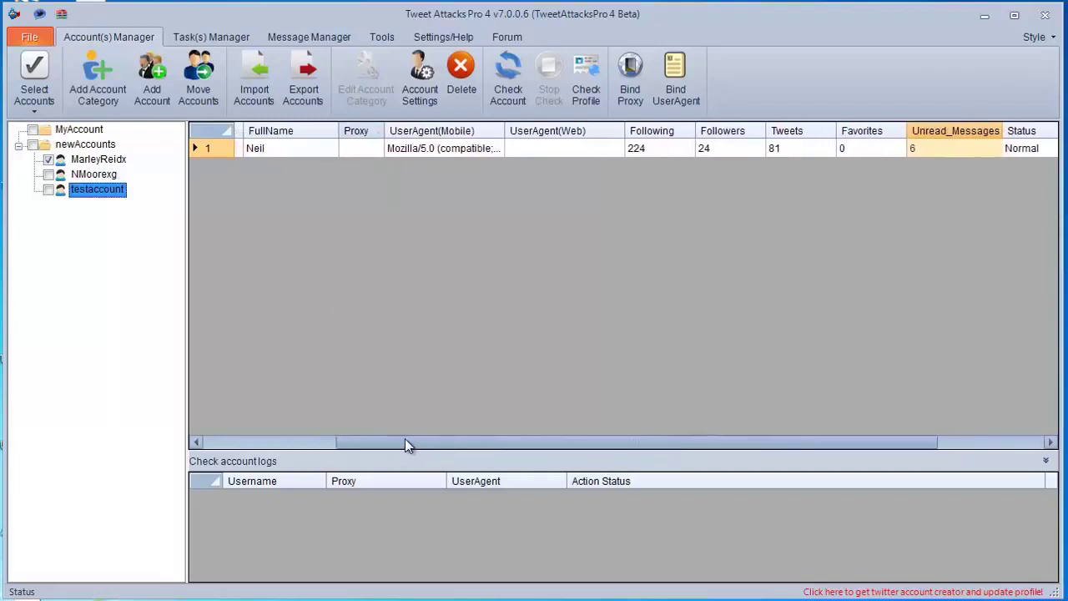
pyautogui.click(49, 175)
pyautogui.click(506, 83)
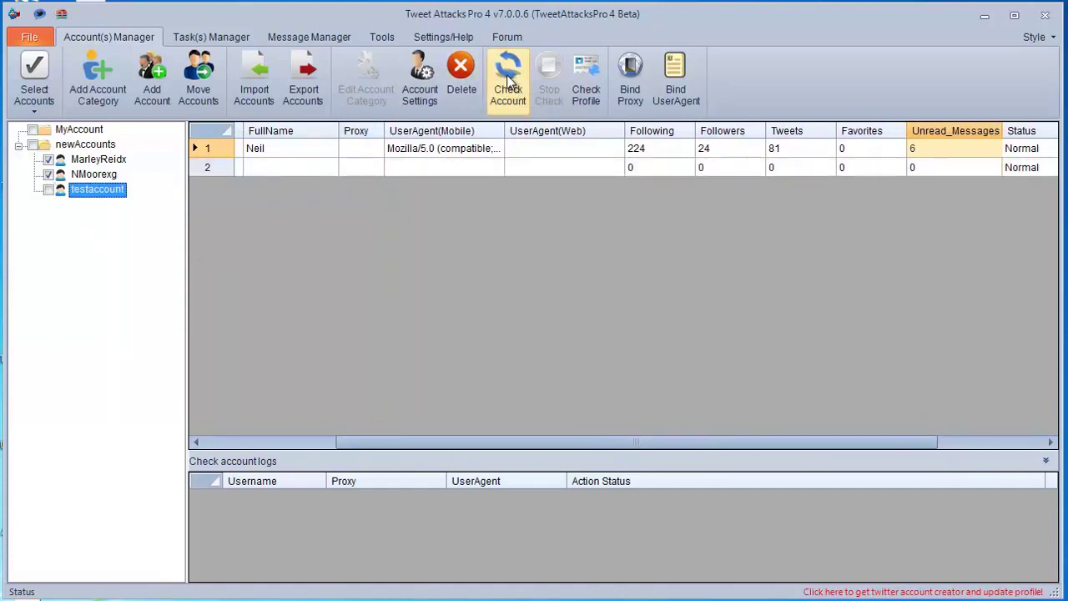
pyautogui.click(516, 310)
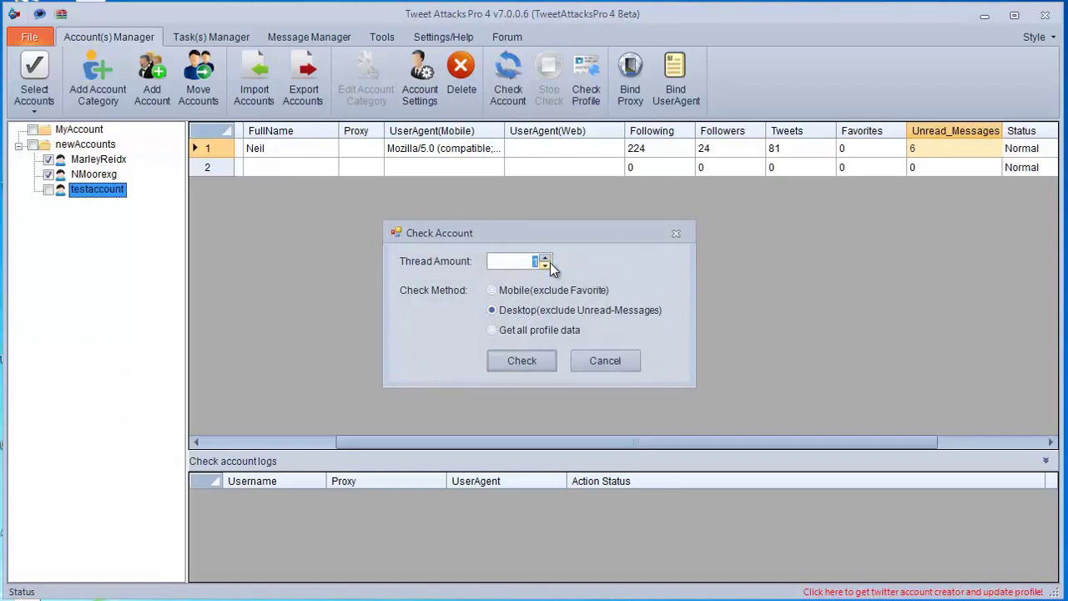
pyautogui.click(518, 359)
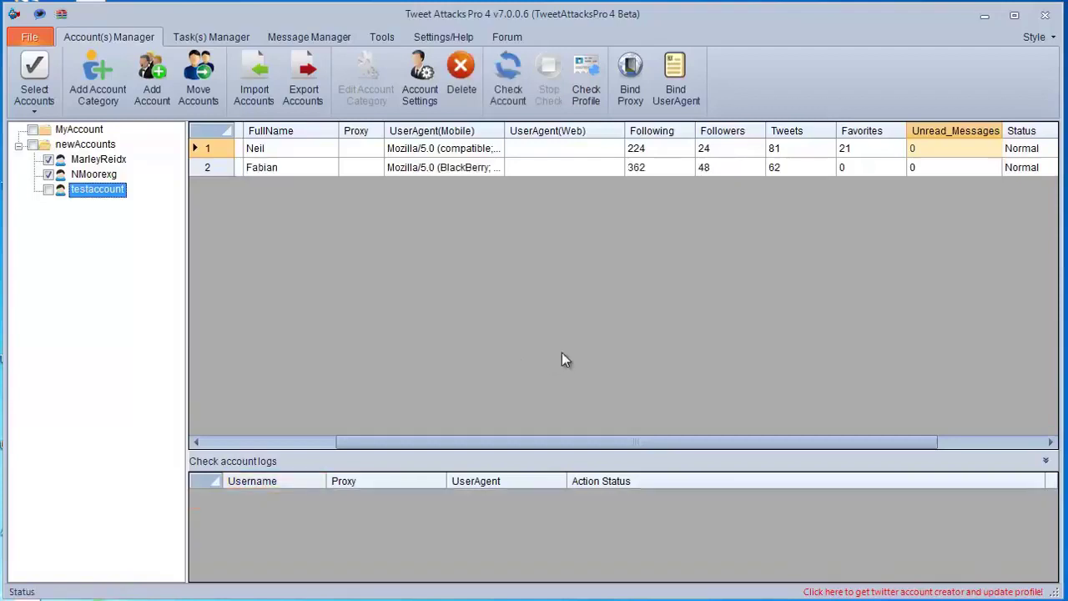
pyautogui.click(854, 156)
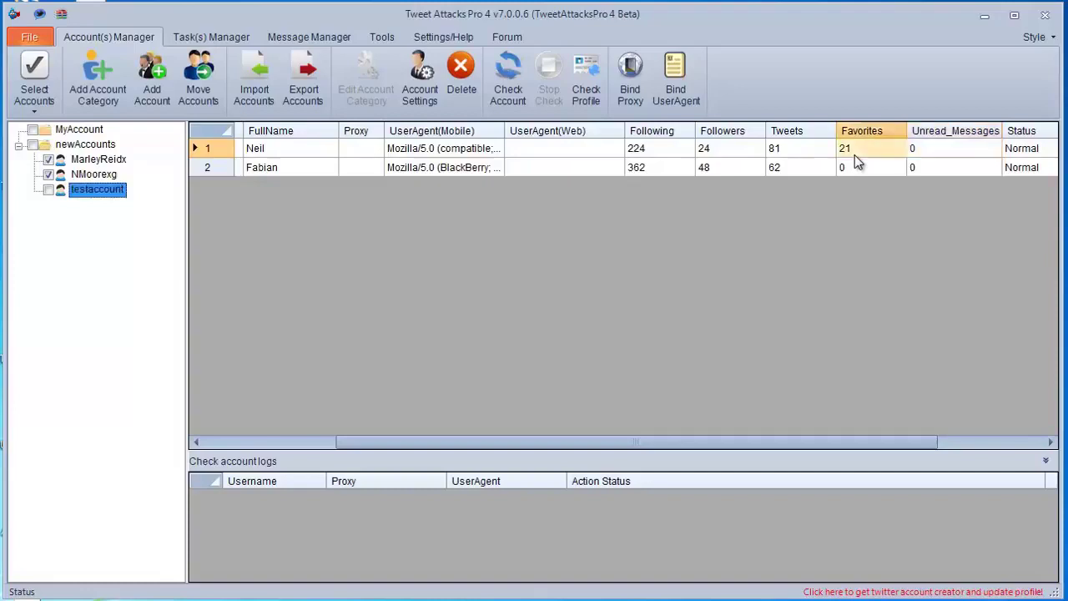
pyautogui.click(851, 166)
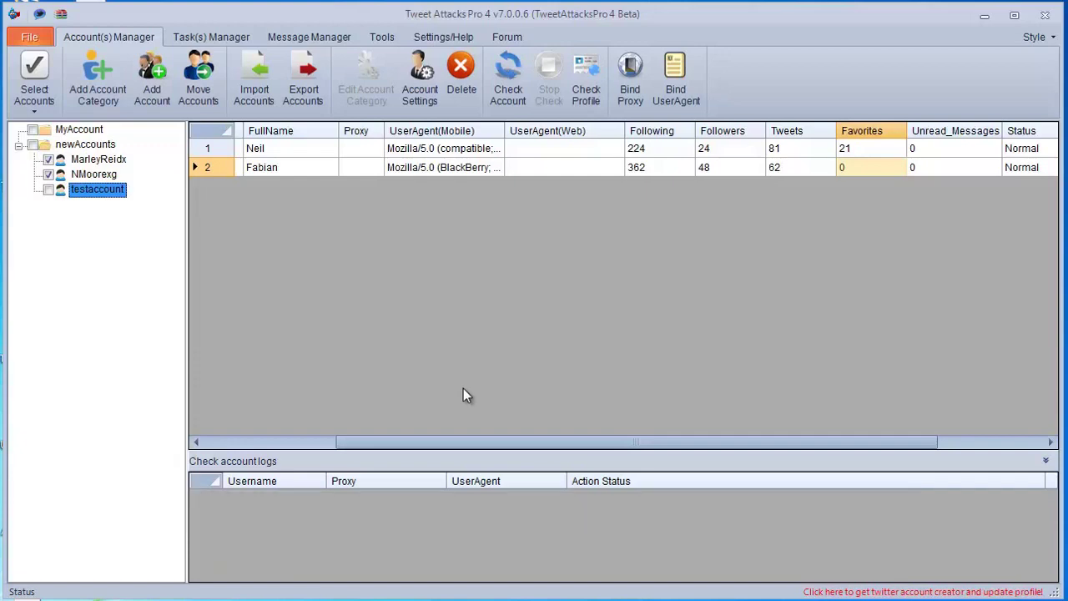
# Step: In Bind Proxy, enter proxy IP 100.1.1.101 with port 202
pyautogui.click(630, 77)
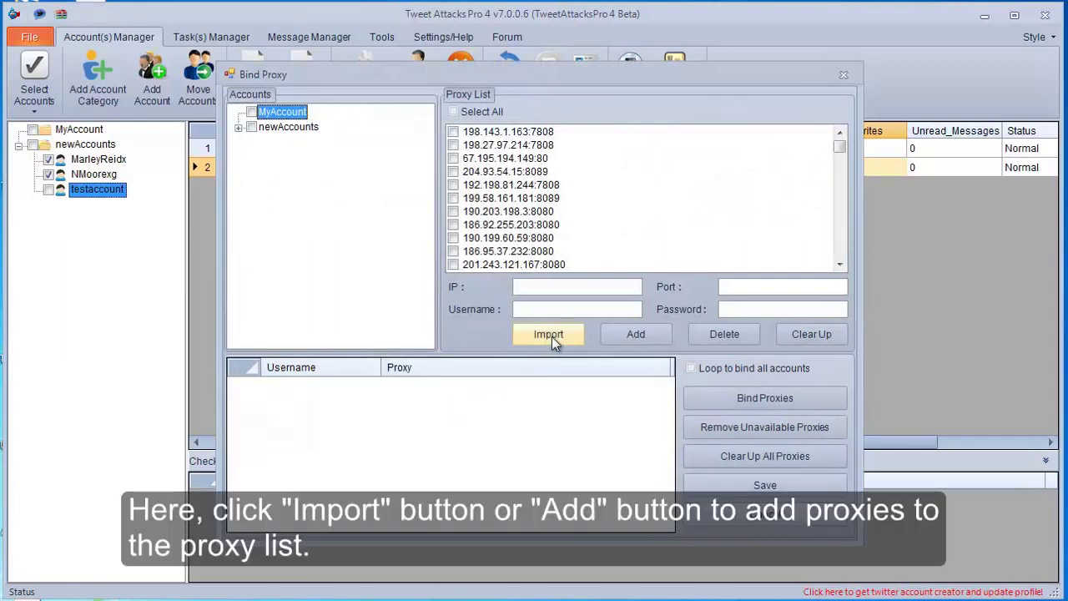
pyautogui.click(604, 289)
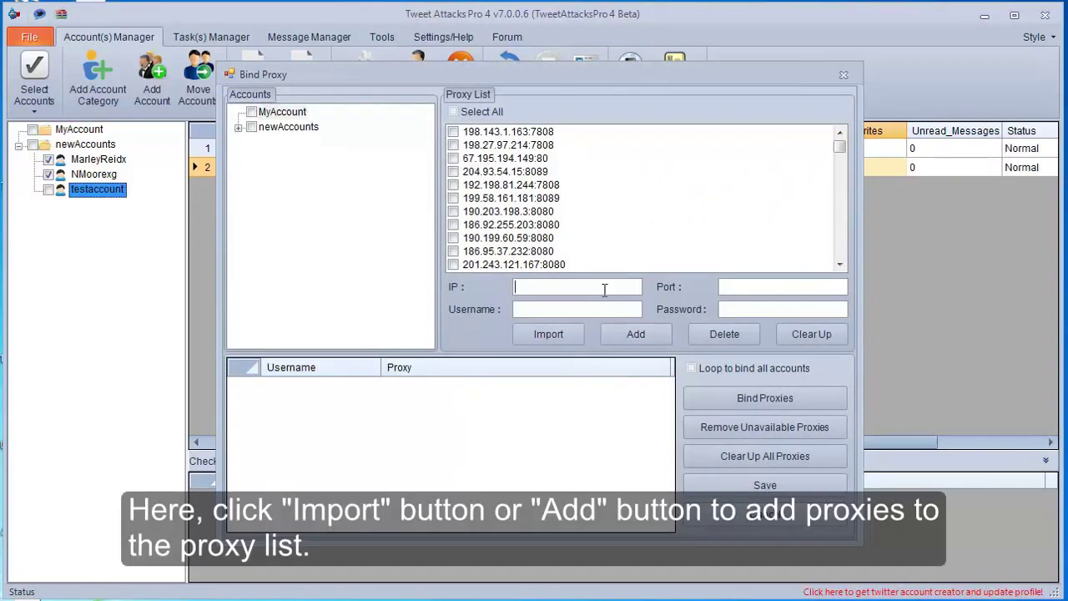
pyautogui.write('1')
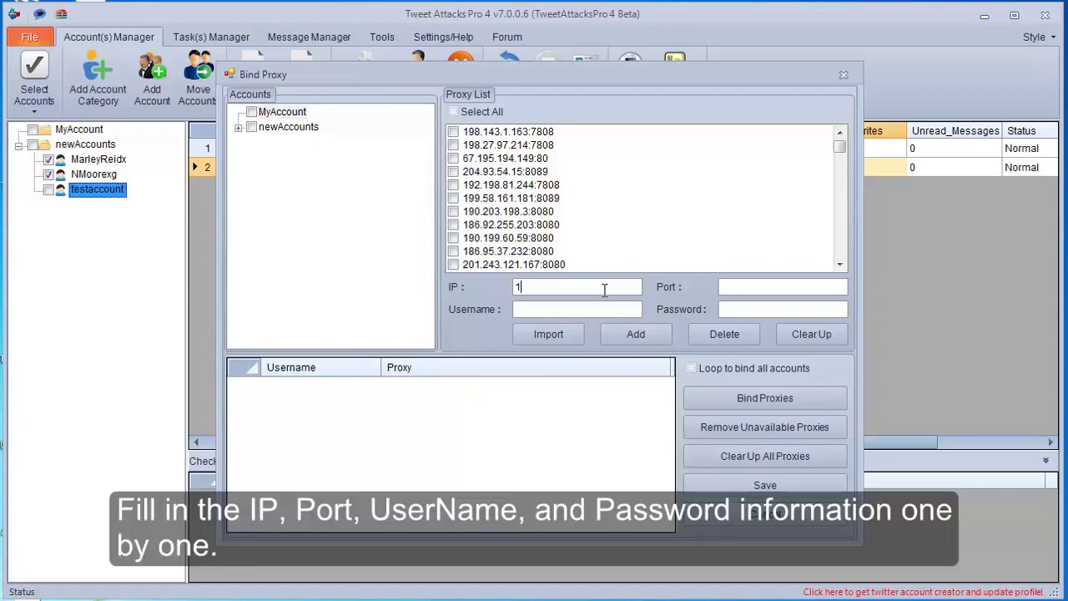
pyautogui.write('00.1.1.101')
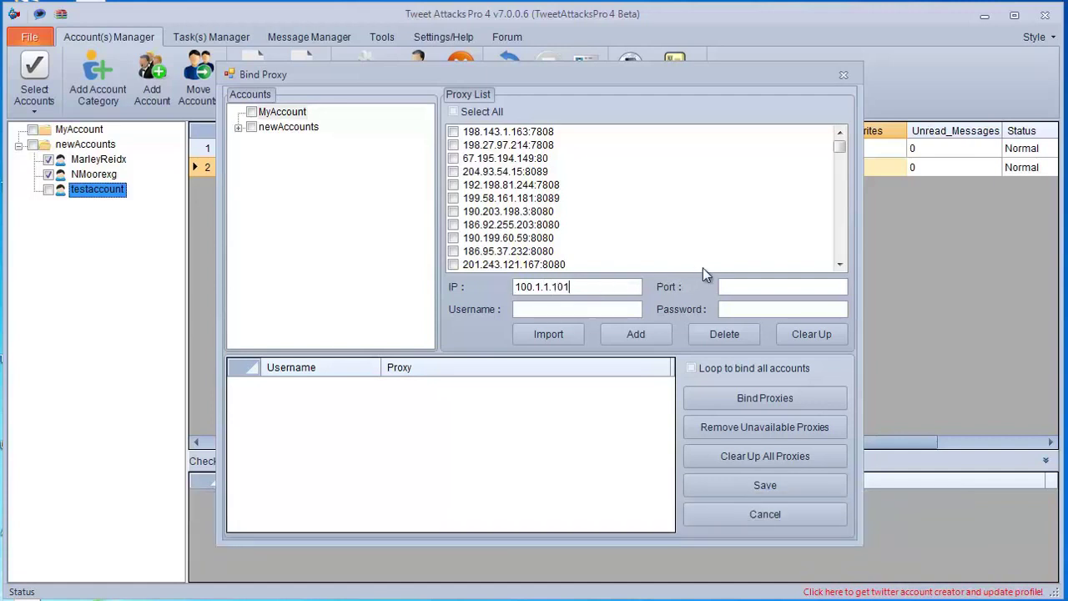
pyautogui.click(744, 283)
pyautogui.write('202')
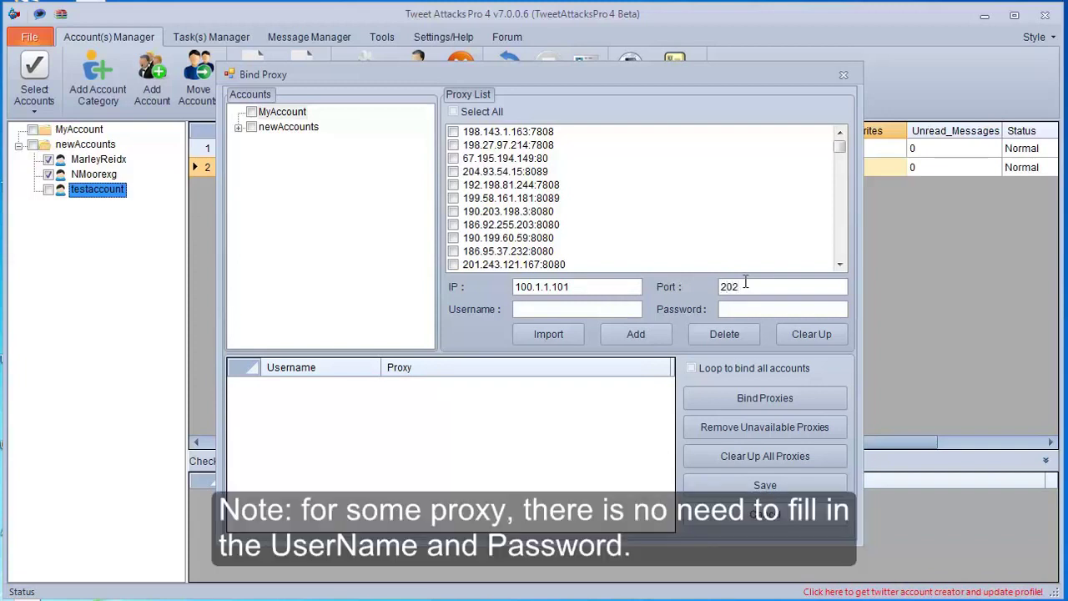
# Step: Enter the proxy's login username and password, add it, and select the new entry in the list
pyautogui.click(612, 306)
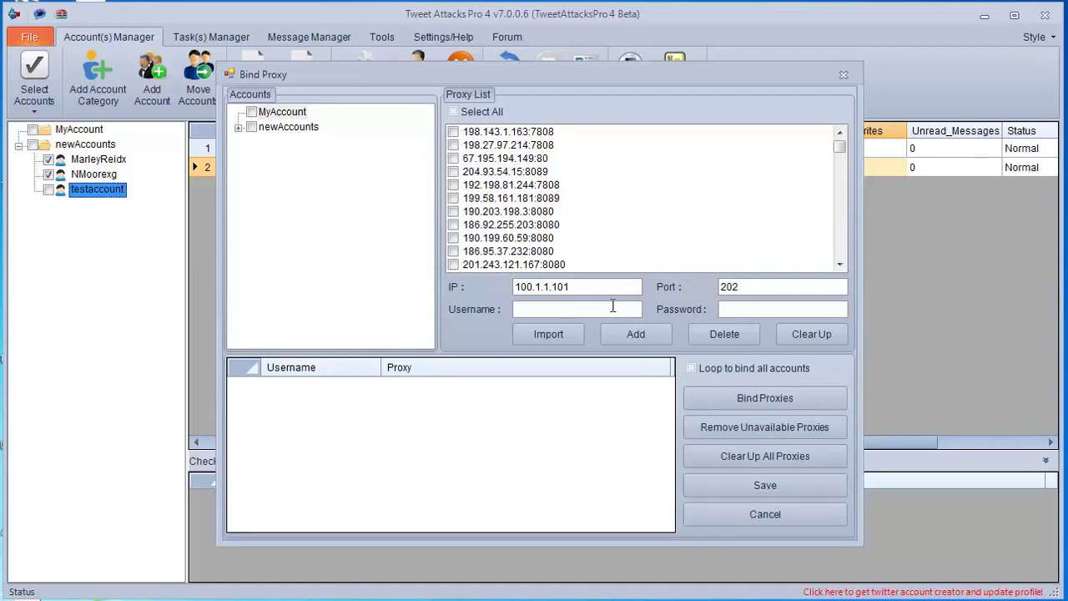
pyautogui.write('myusername')
pyautogui.click(742, 305)
pyautogui.write('mypassword')
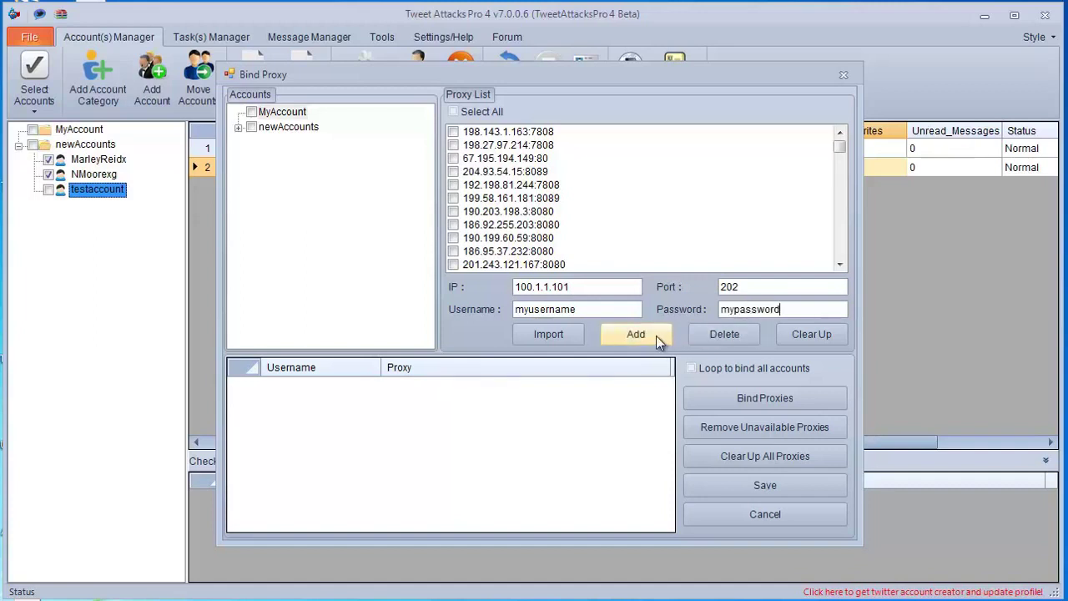
pyautogui.click(636, 335)
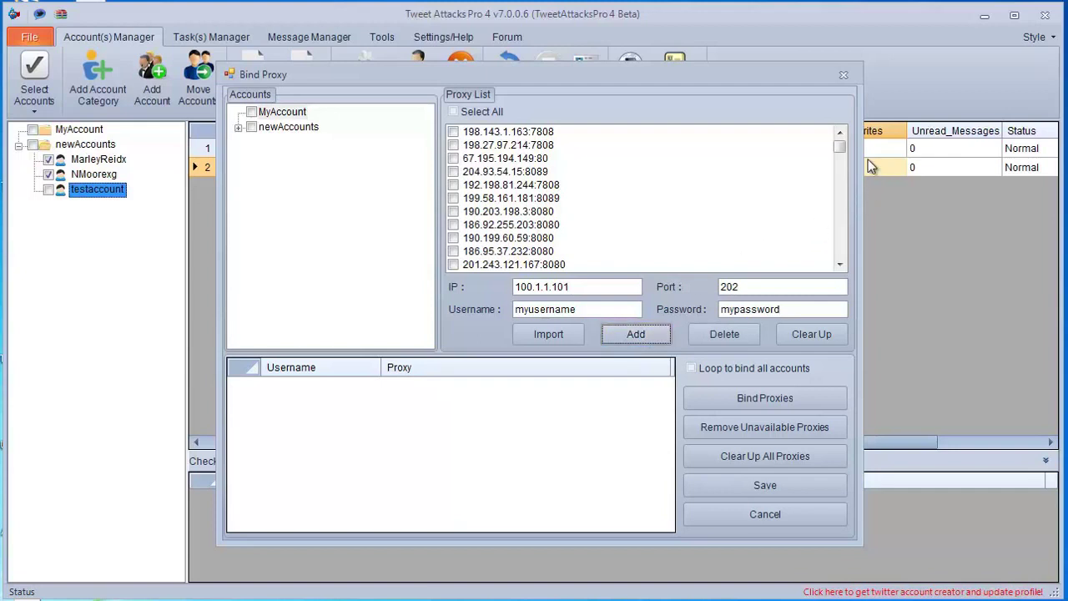
pyautogui.moveTo(841, 146); pyautogui.dragTo(839, 177)
pyautogui.moveTo(839, 248); pyautogui.dragTo(839, 256)
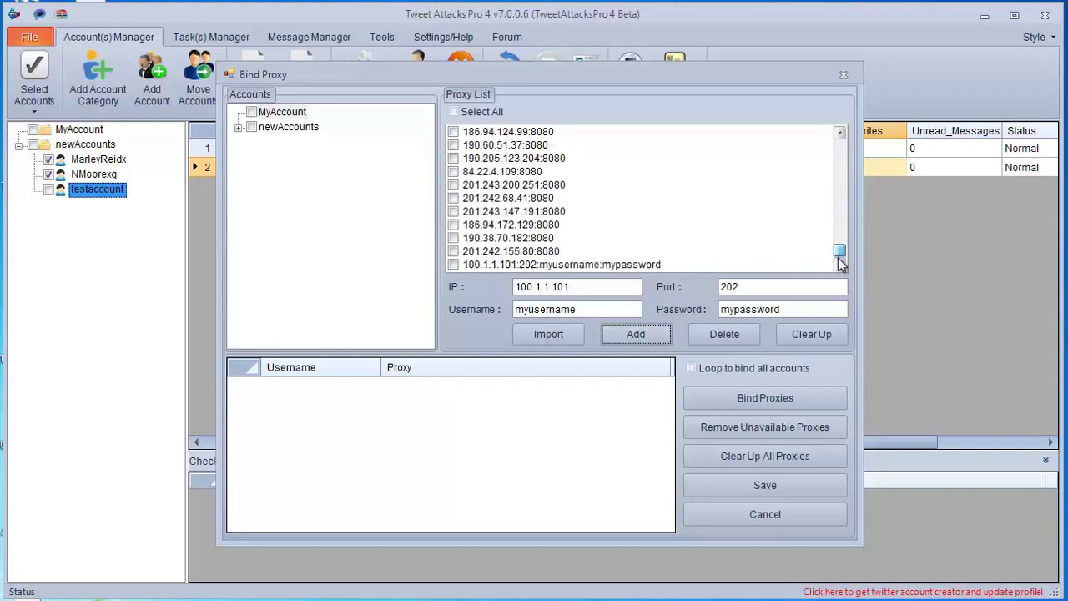
pyautogui.click(576, 265)
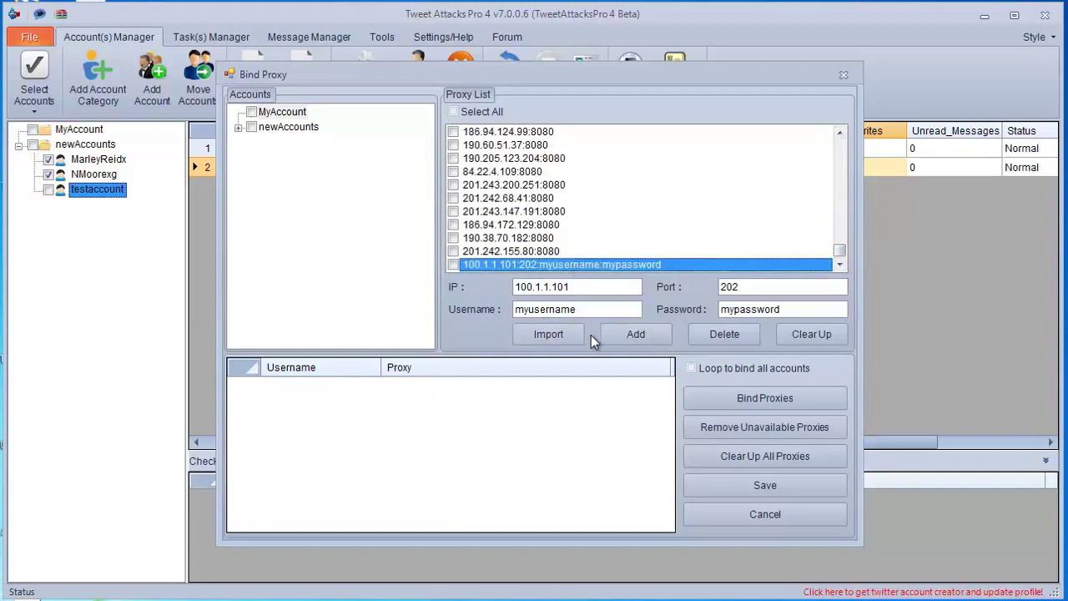
# Step: Bind the 100.1.1.101:202 proxy to the first newAccounts account without skipping, and save the binding
pyautogui.click(237, 127)
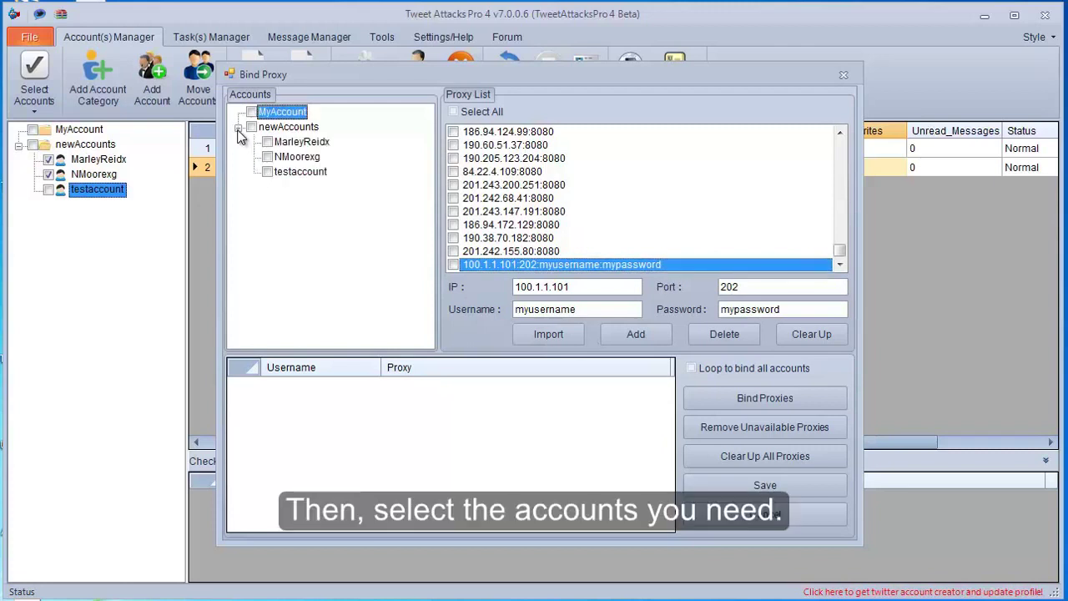
pyautogui.click(267, 143)
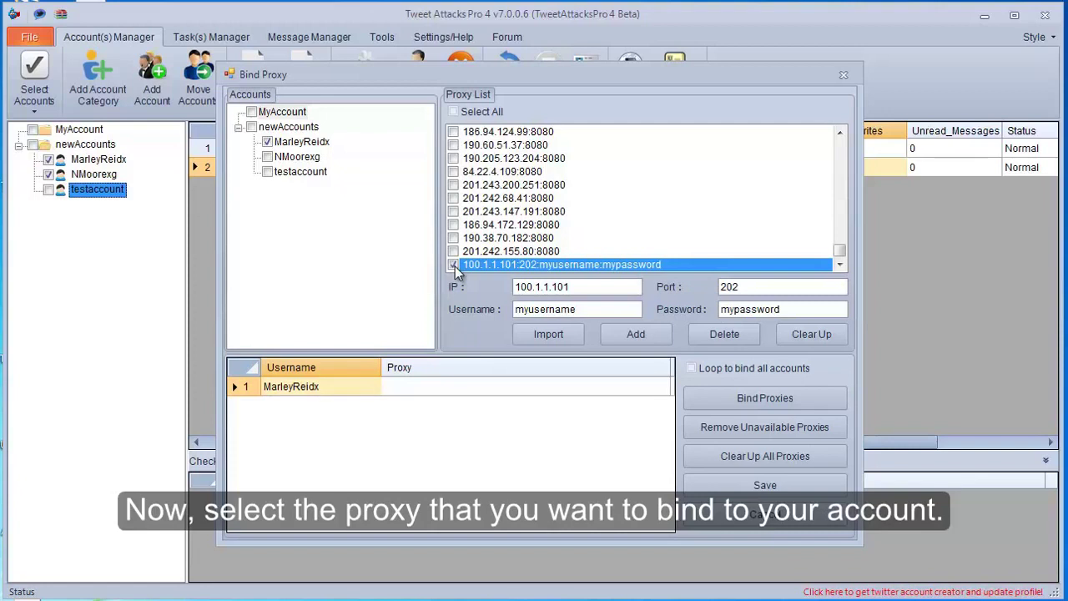
pyautogui.click(765, 397)
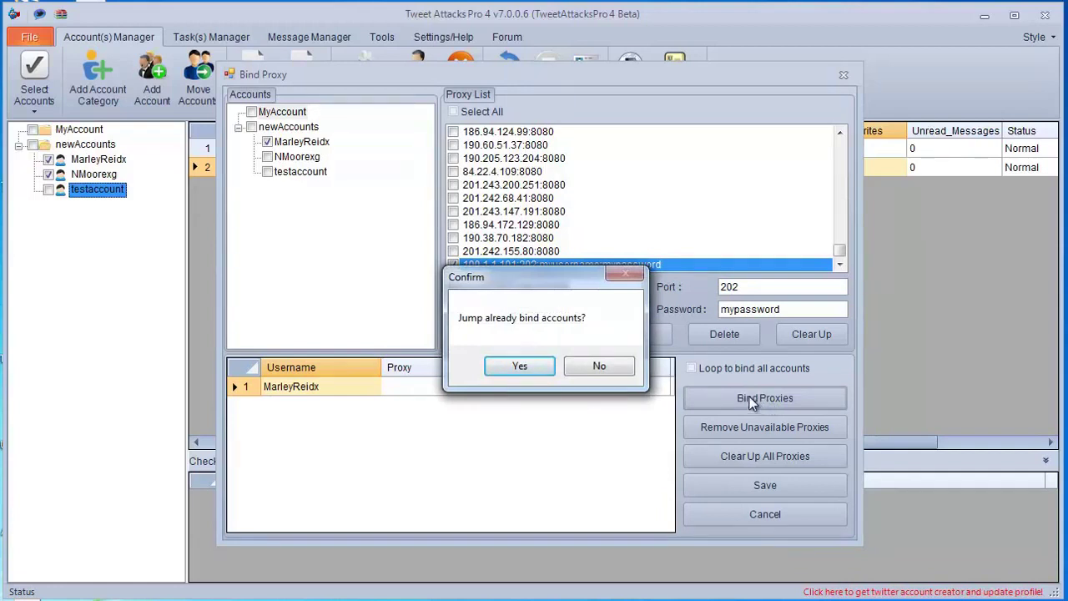
pyautogui.click(599, 367)
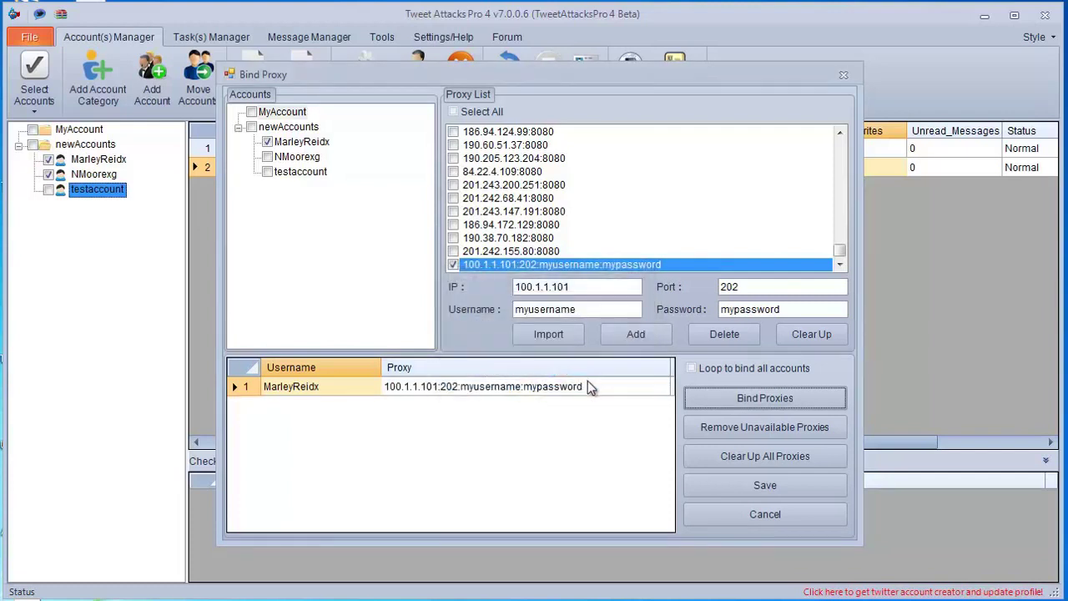
pyautogui.click(579, 388)
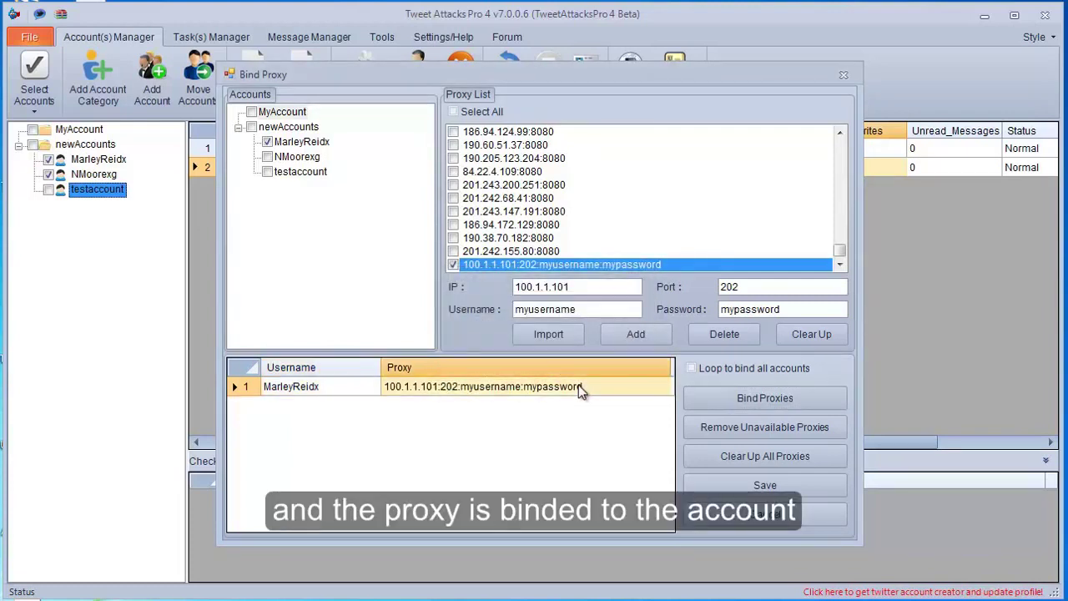
pyautogui.click(736, 484)
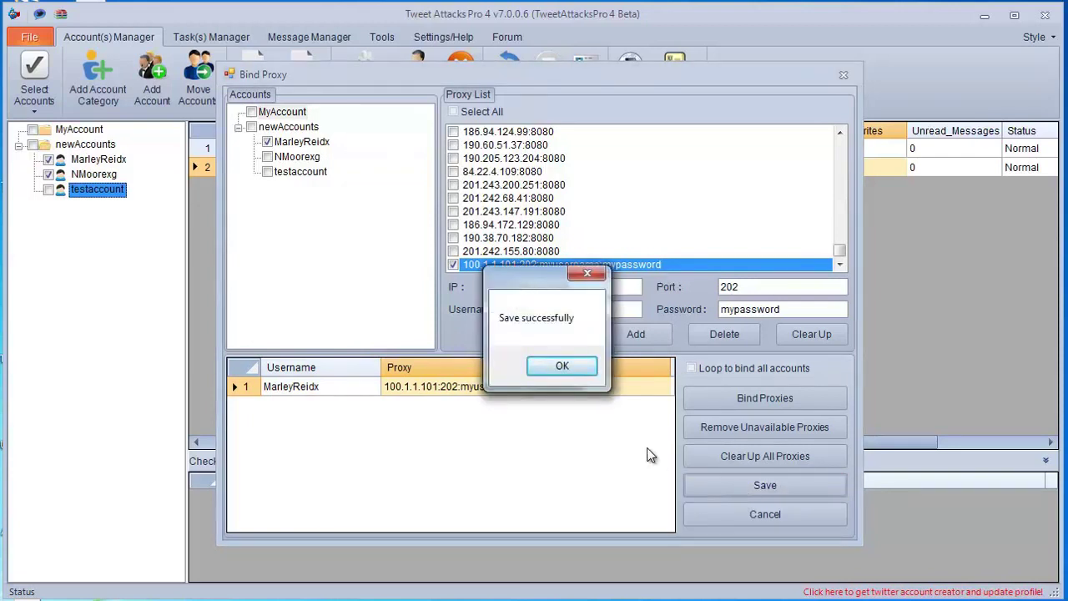
pyautogui.click(572, 365)
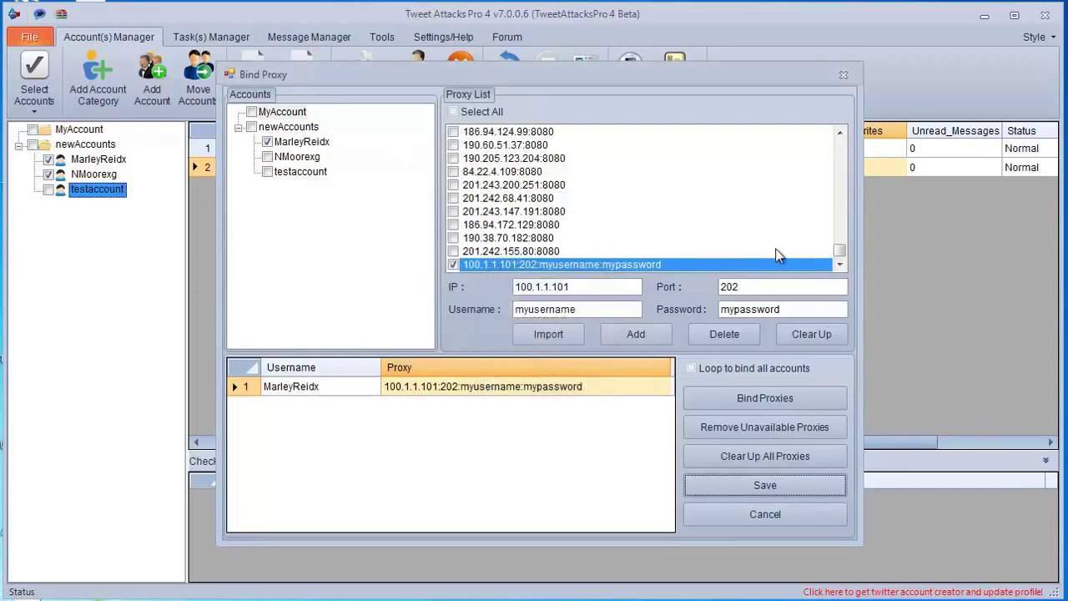
# Step: Close Bind Proxy, widen the Proxy column to show 100.1.1.101:202 in full, and select the second account
pyautogui.click(845, 74)
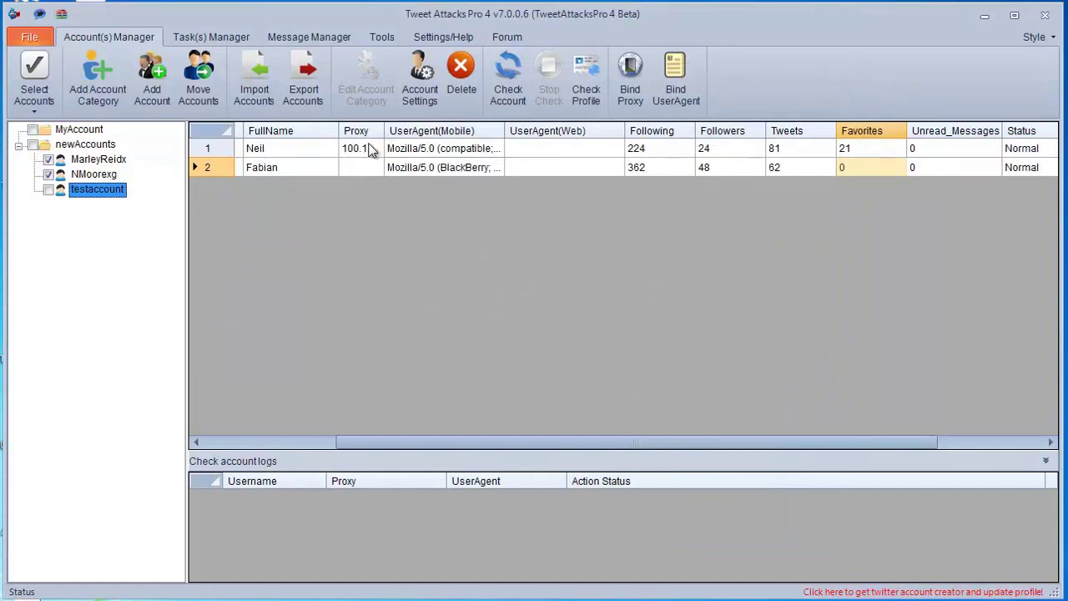
pyautogui.moveTo(383, 130); pyautogui.dragTo(550, 130)
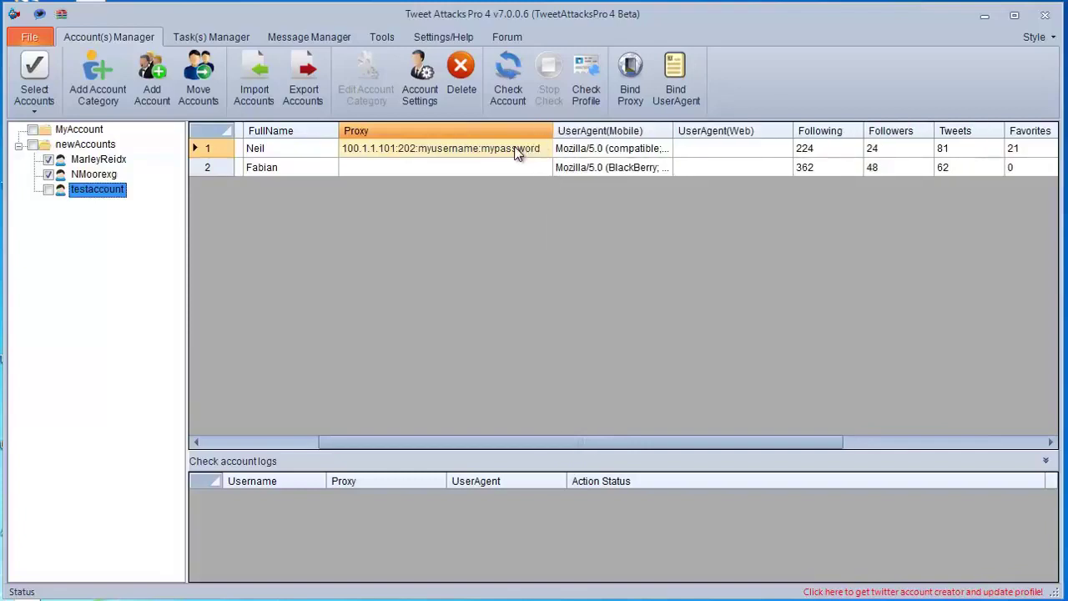
pyautogui.moveTo(481, 441); pyautogui.dragTo(365, 459)
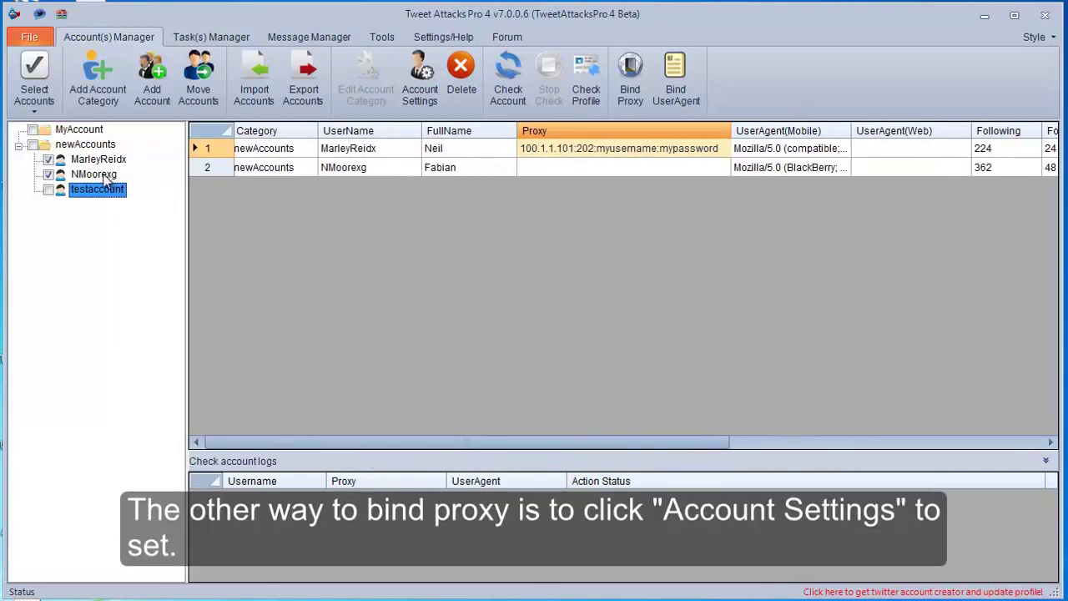
pyautogui.click(104, 175)
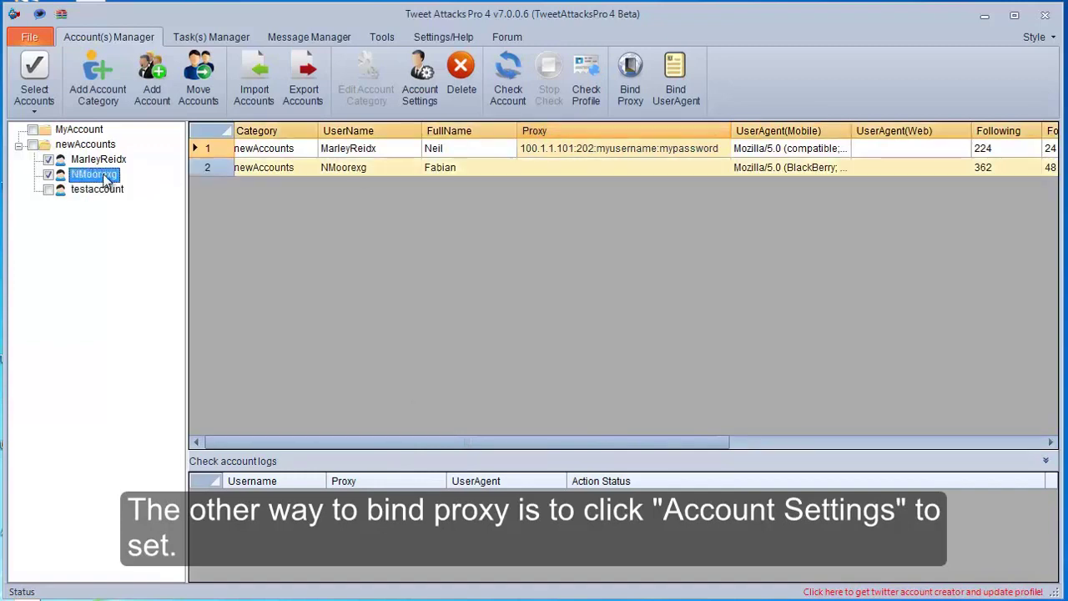
# Step: Give the second account proxy 100.10.1.101:80 with its login credentials and update the account settings
pyautogui.click(427, 97)
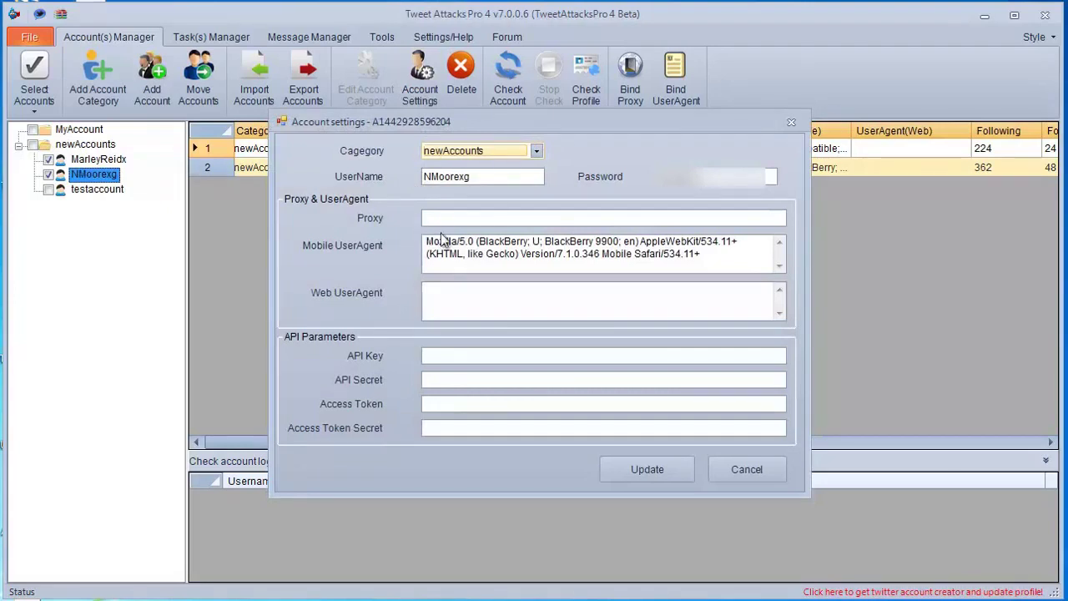
pyautogui.click(448, 220)
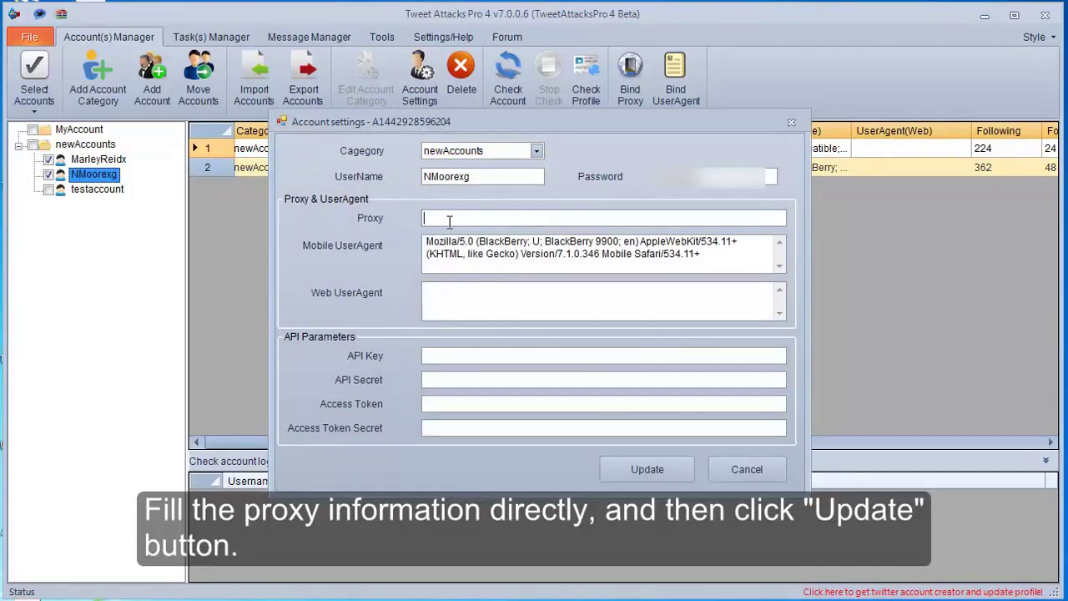
pyautogui.write('100.100')
pyautogui.press('BackSpace')
pyautogui.write('.1')
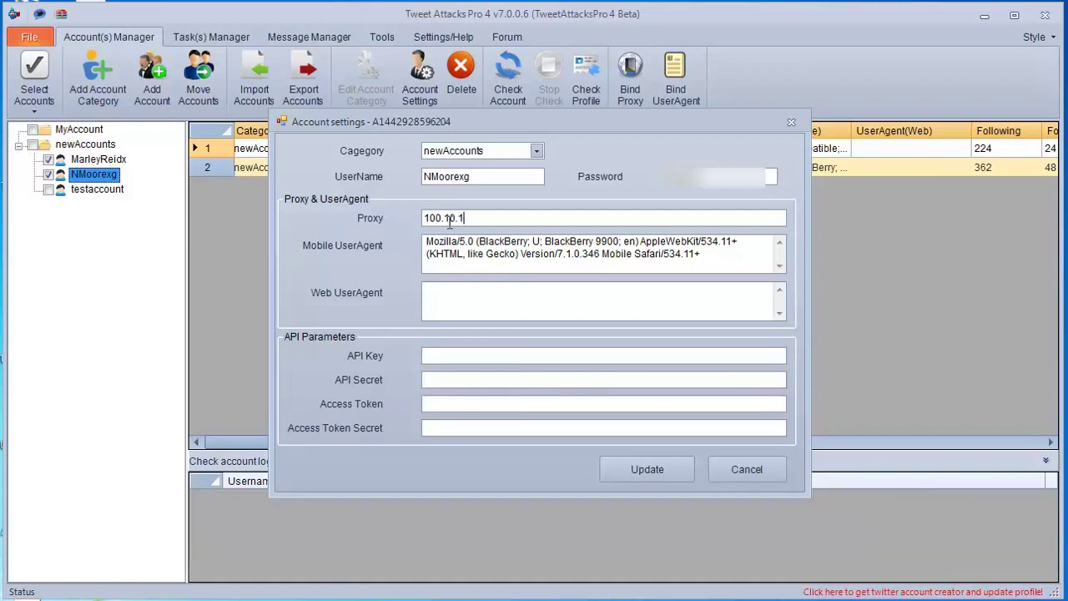
pyautogui.write('.101:80:username:password')
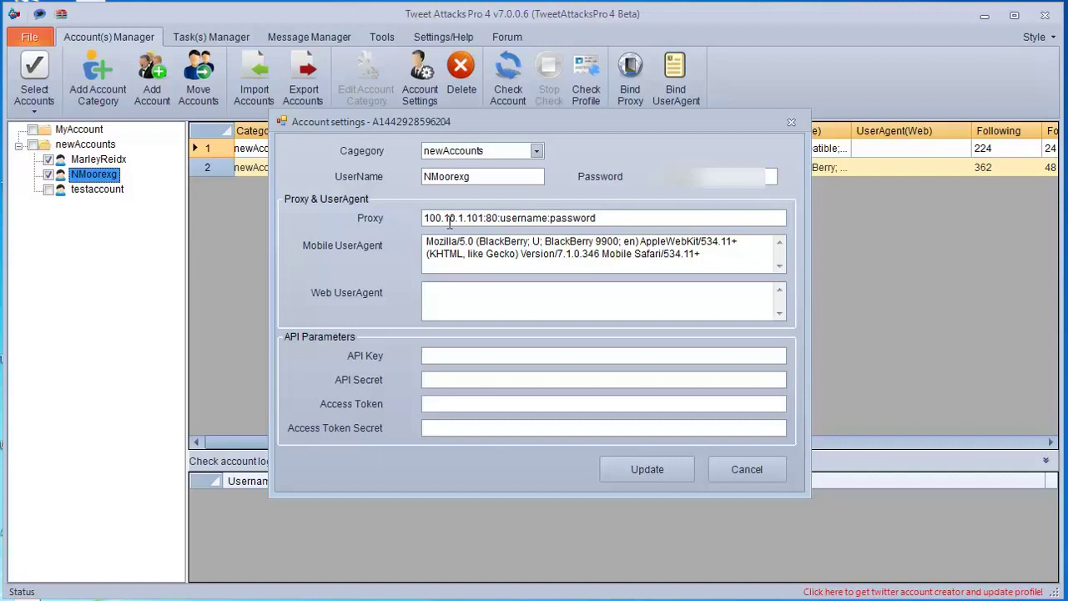
pyautogui.click(631, 472)
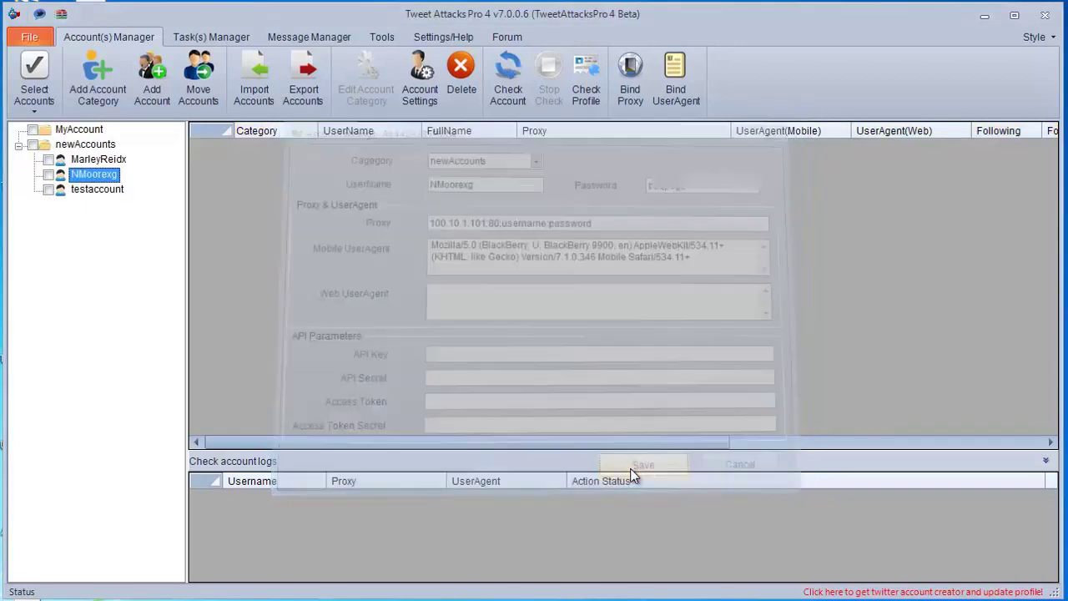
# Step: Tick the second account to show its saved proxy in the accounts grid
pyautogui.click(49, 175)
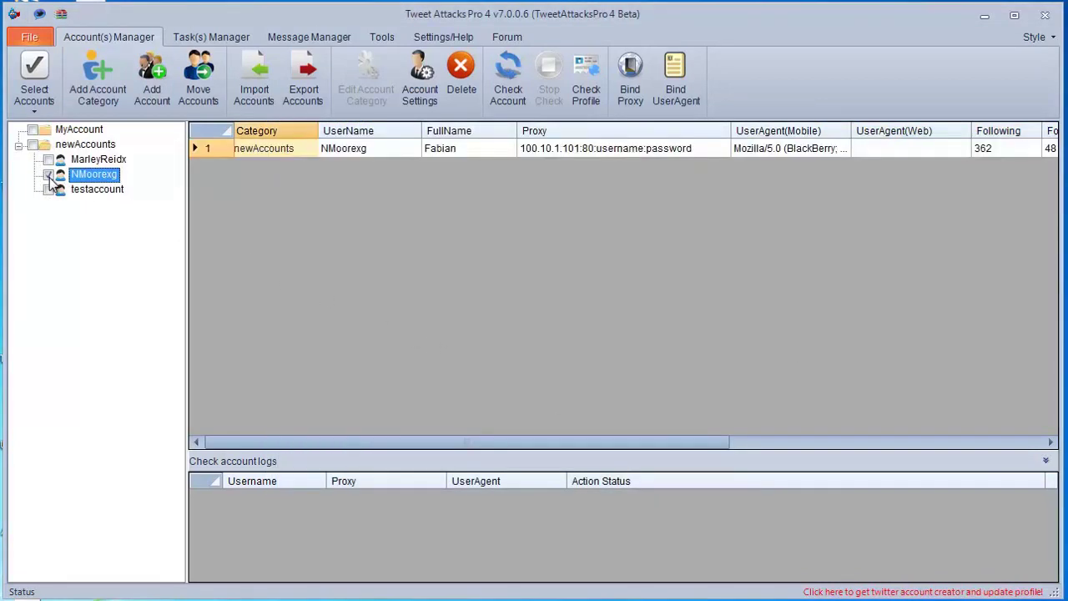
pyautogui.click(635, 159)
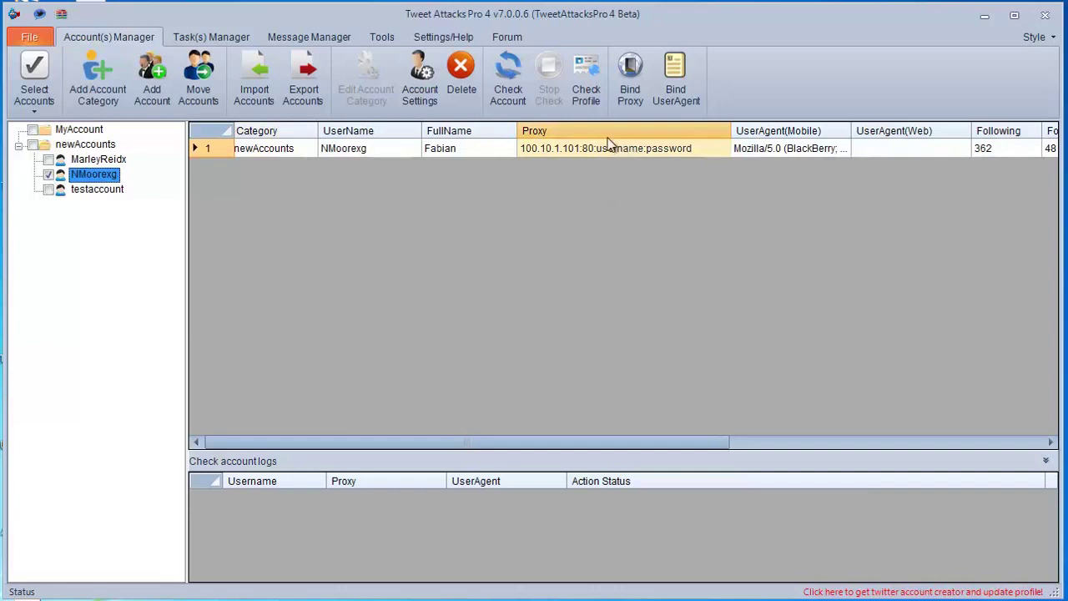
pyautogui.click(443, 41)
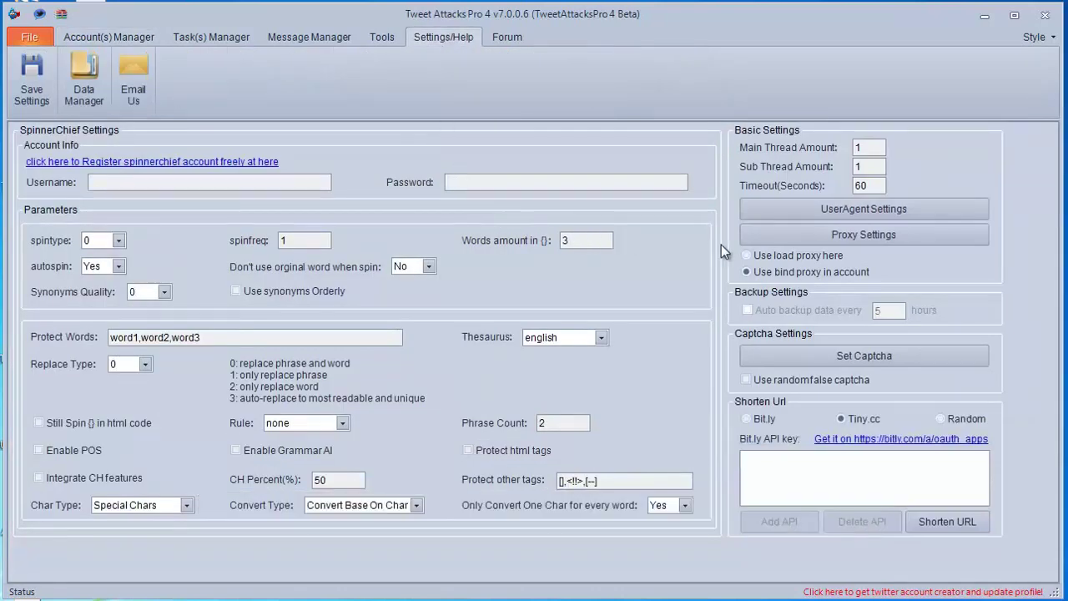
# Step: In Proxy Settings, keep the manual proxy list and remove invalid proxies, leaving 117
pyautogui.click(792, 236)
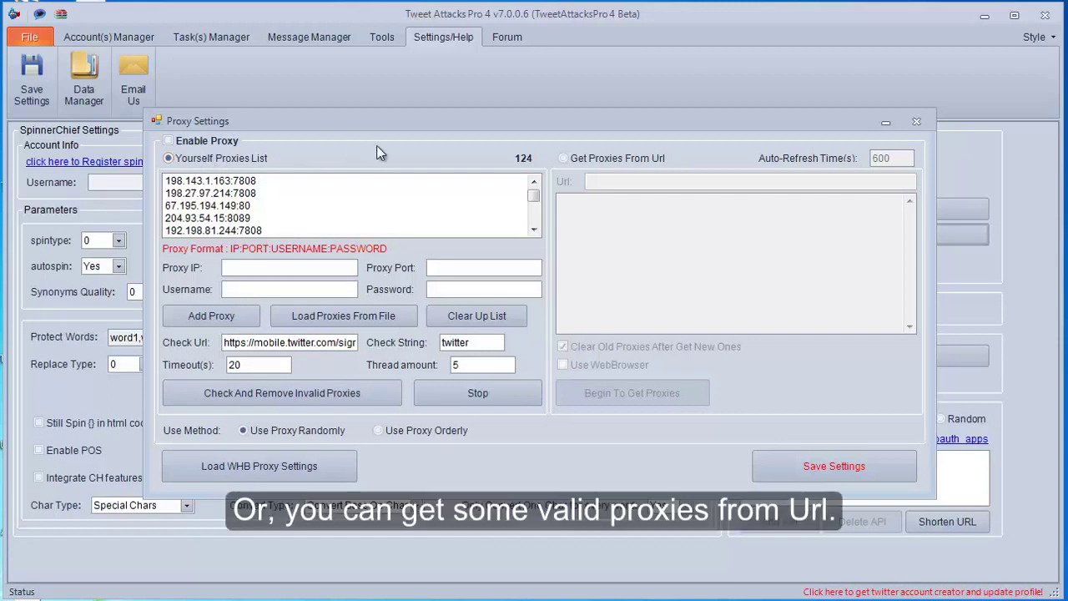
pyautogui.click(596, 155)
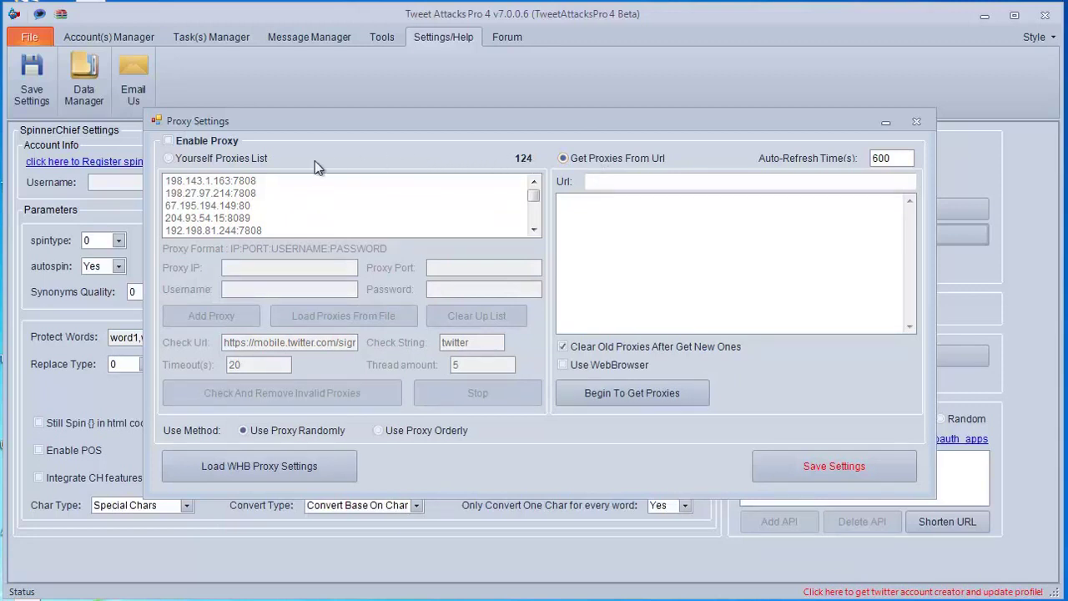
pyautogui.click(247, 162)
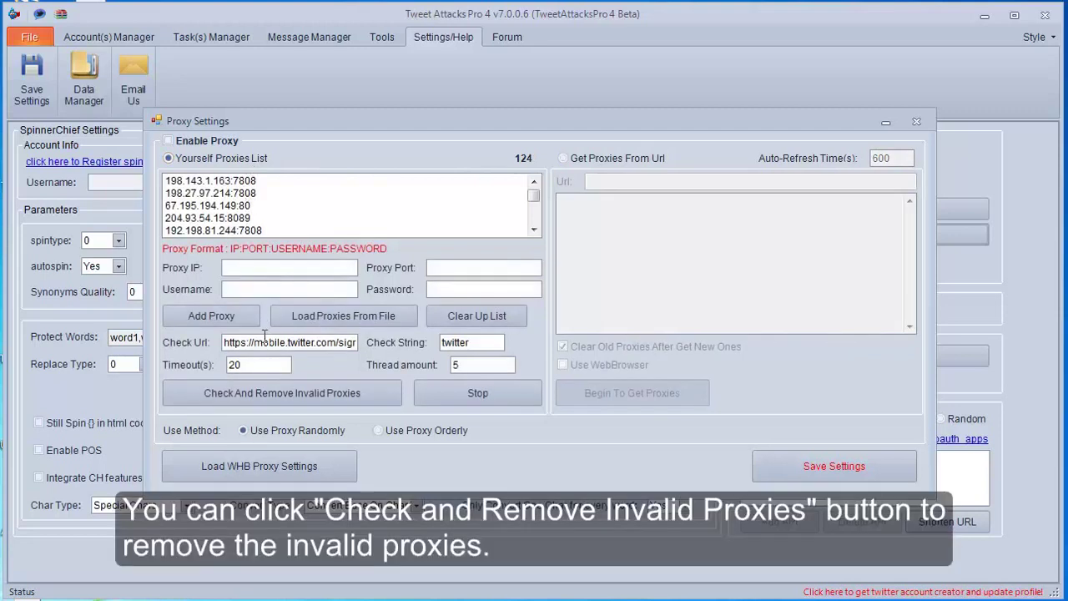
pyautogui.click(265, 395)
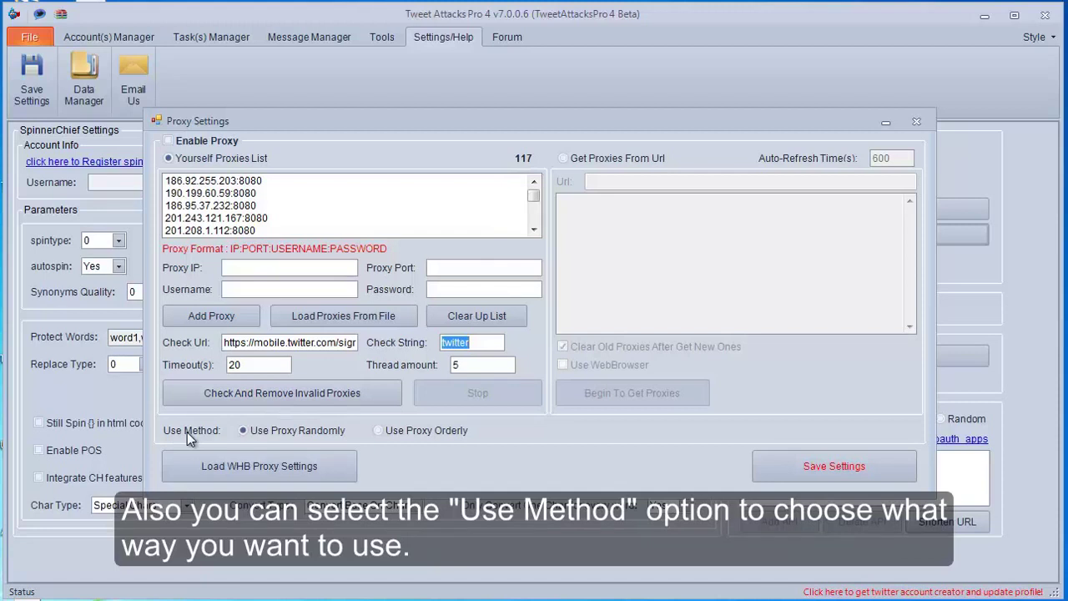
# Step: Keep Use Proxy Randomly, try loading WHB proxy settings, then save and close the proxy settings
pyautogui.click(250, 430)
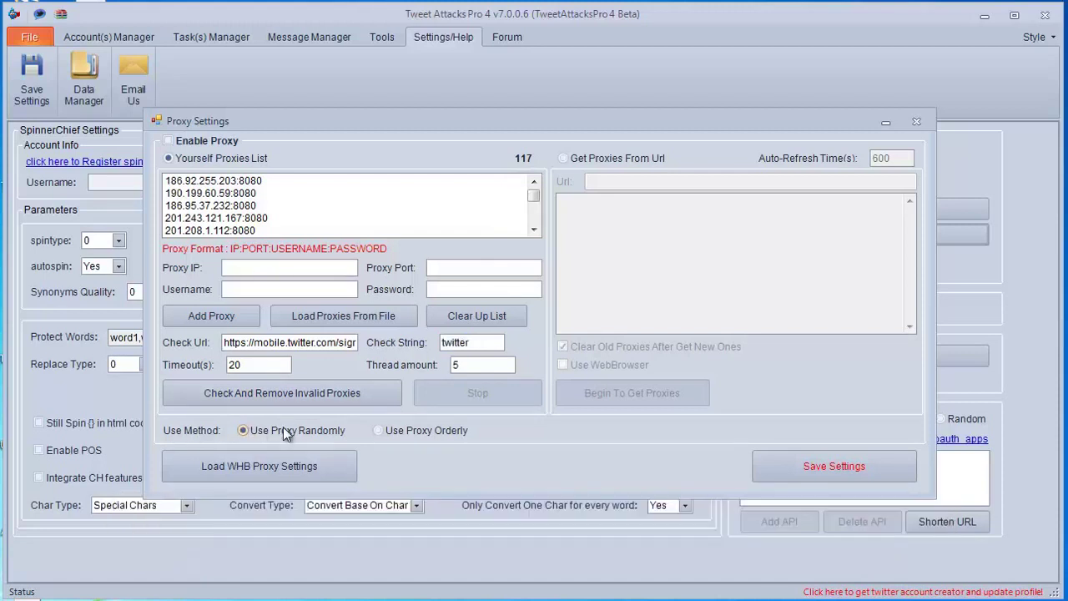
pyautogui.click(426, 428)
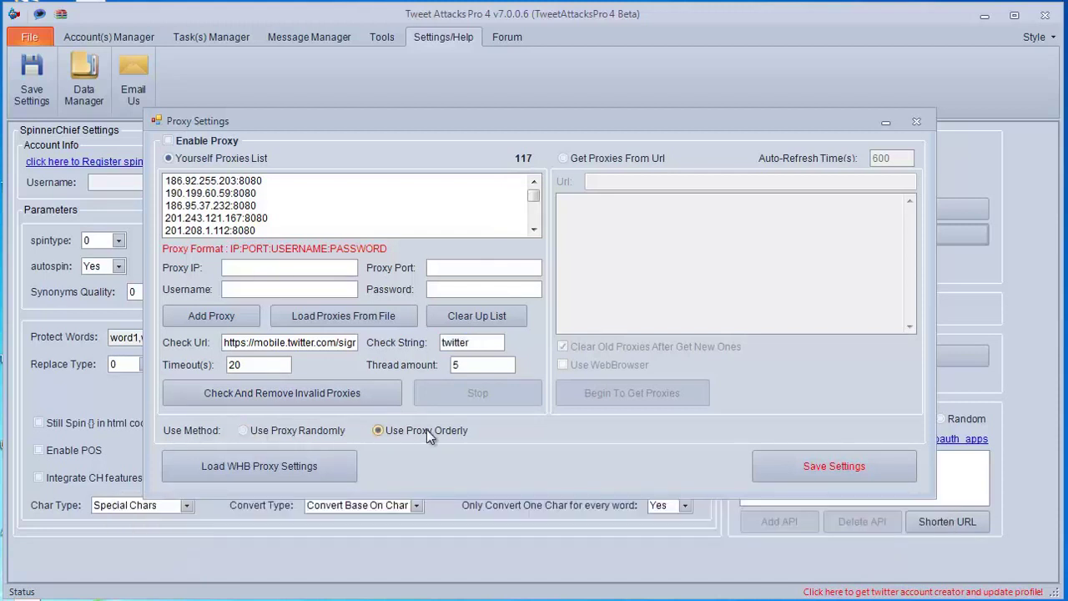
pyautogui.click(332, 431)
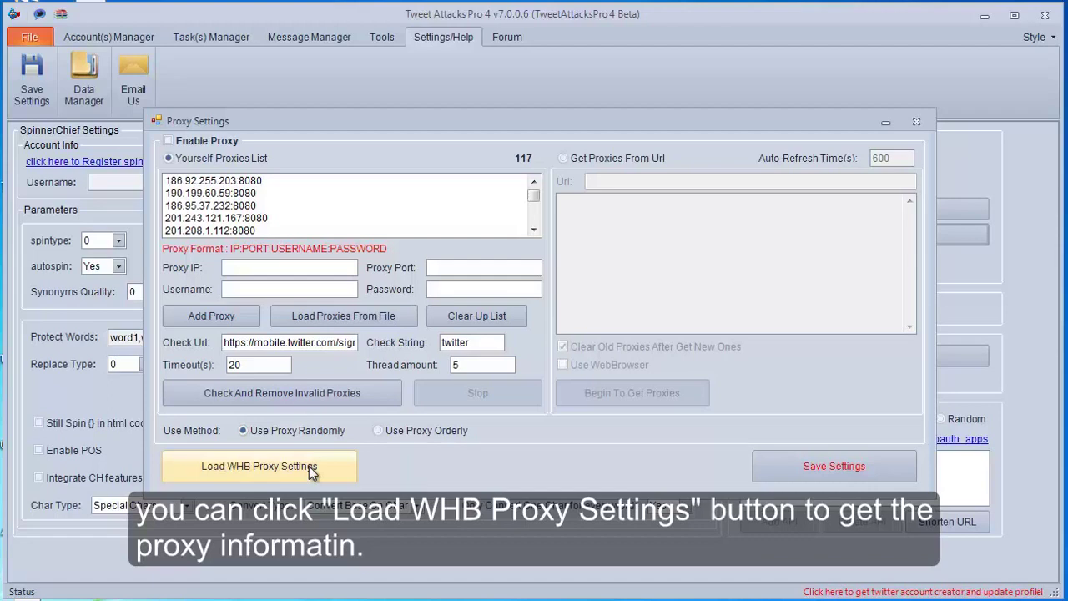
pyautogui.click(309, 465)
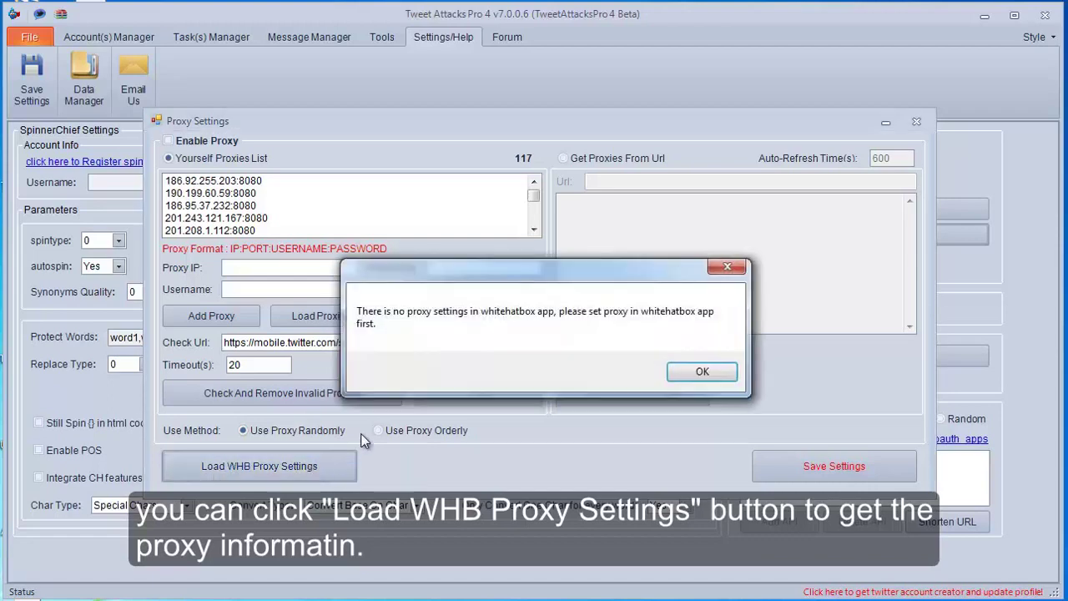
pyautogui.click(699, 372)
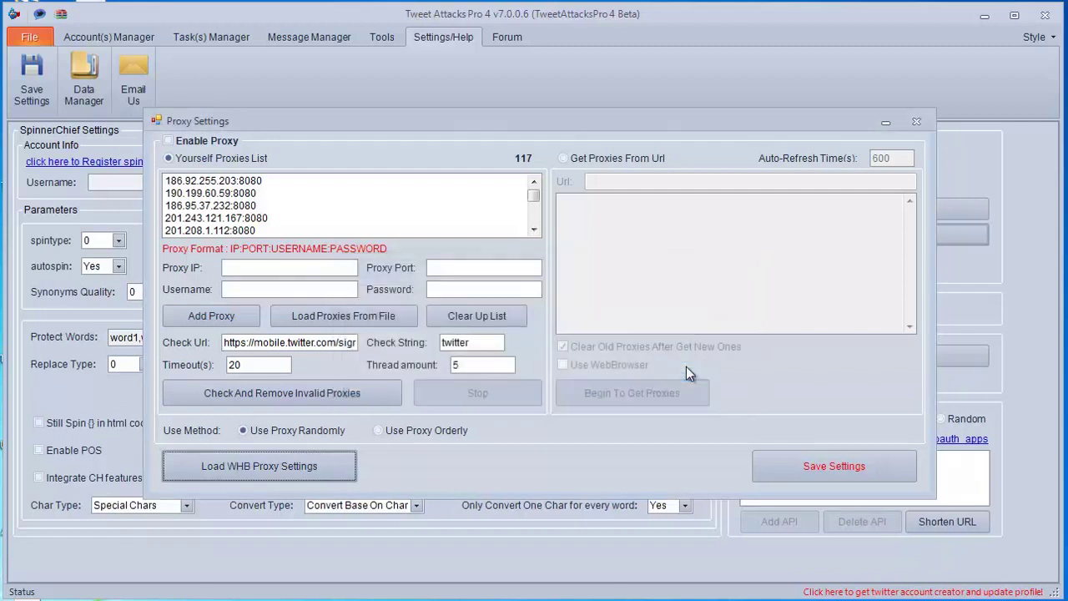
pyautogui.click(824, 467)
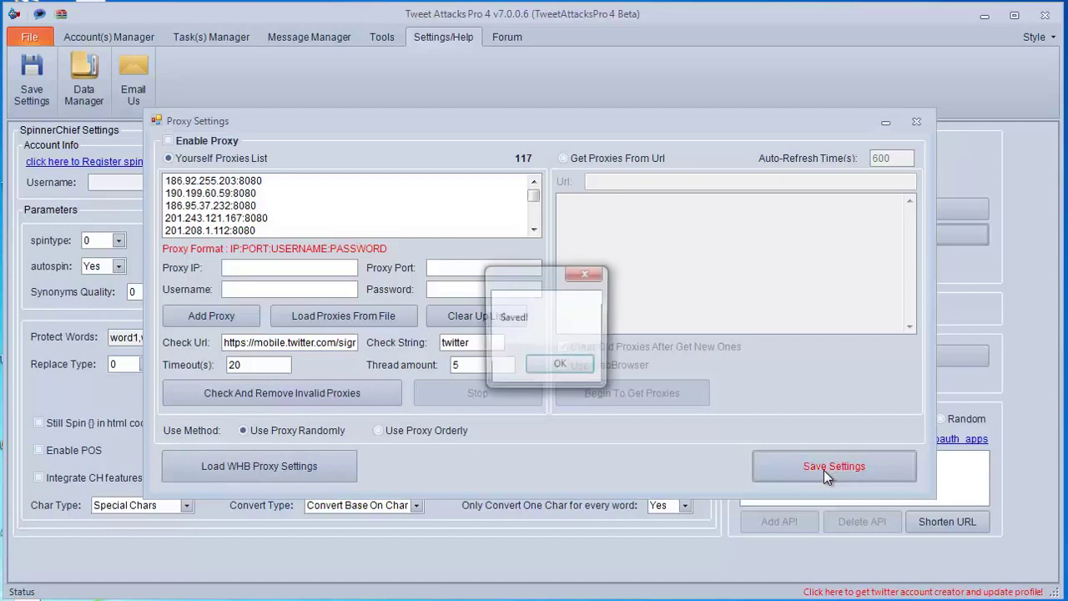
pyautogui.click(576, 365)
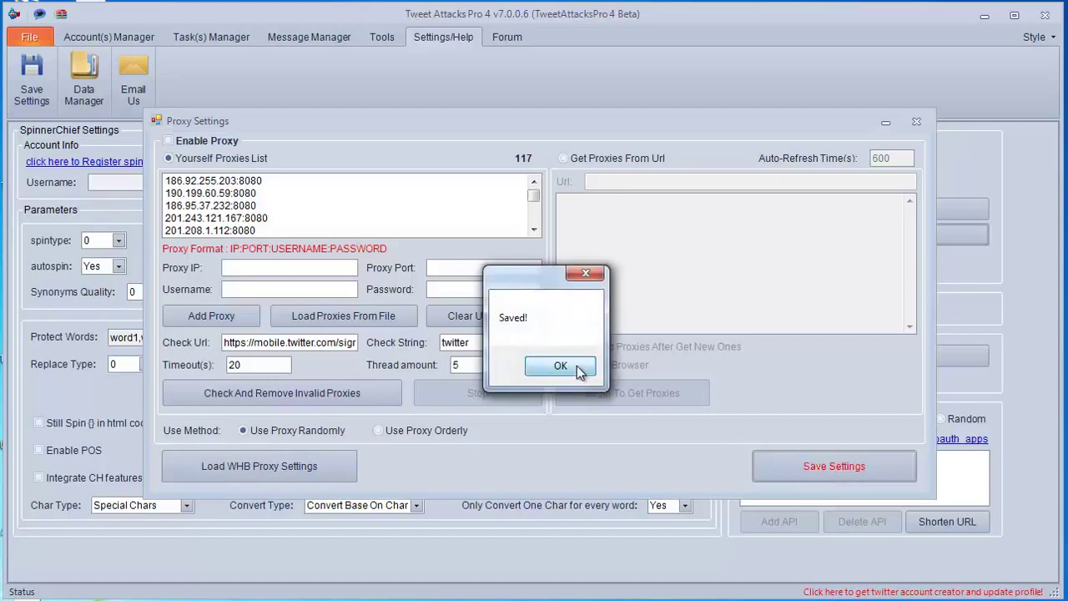
pyautogui.click(915, 123)
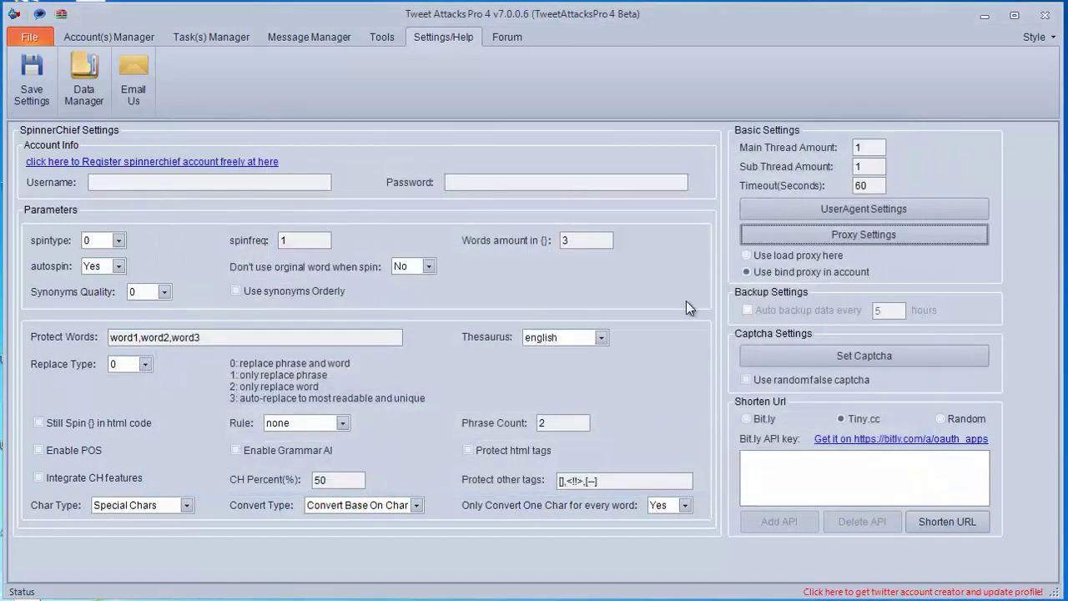
# Step: Switch all accounts to the loaded proxy list ('Use load proxy here'), save, and return to Account(s) Manager
pyautogui.click(770, 274)
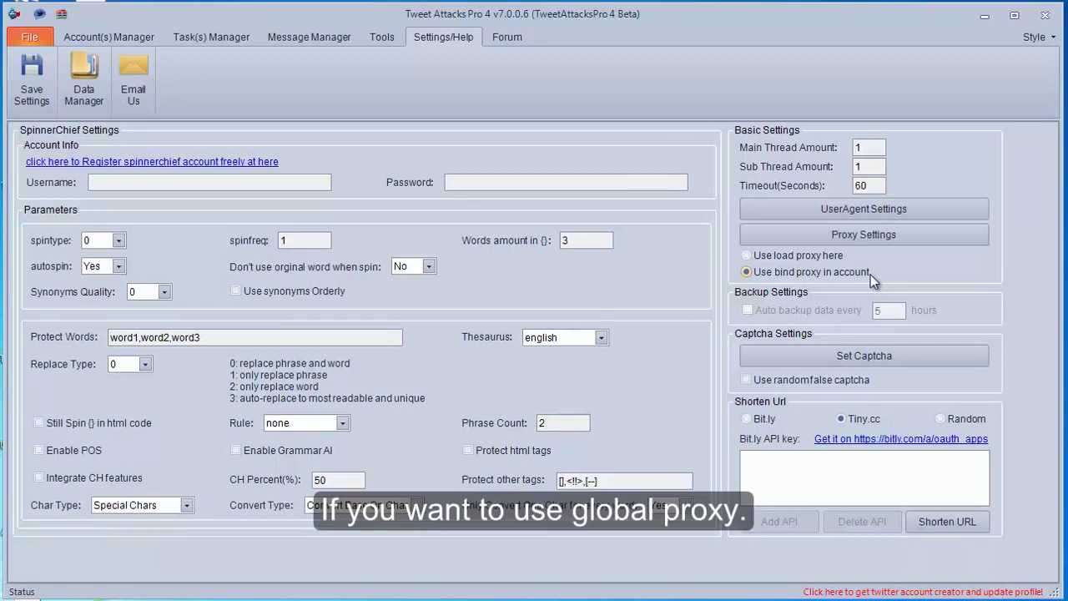
pyautogui.click(760, 260)
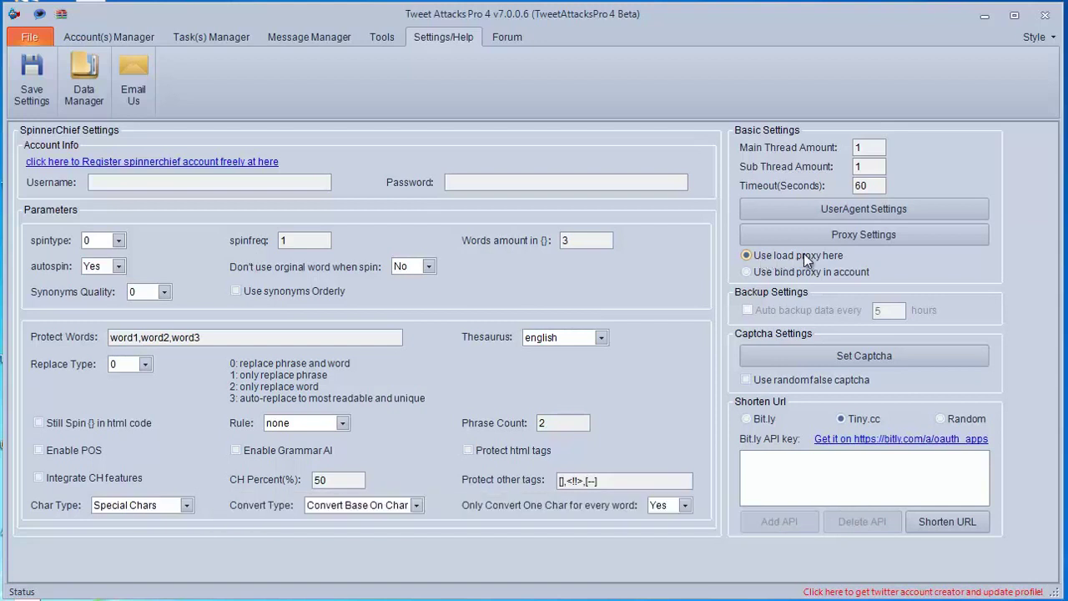
pyautogui.click(29, 102)
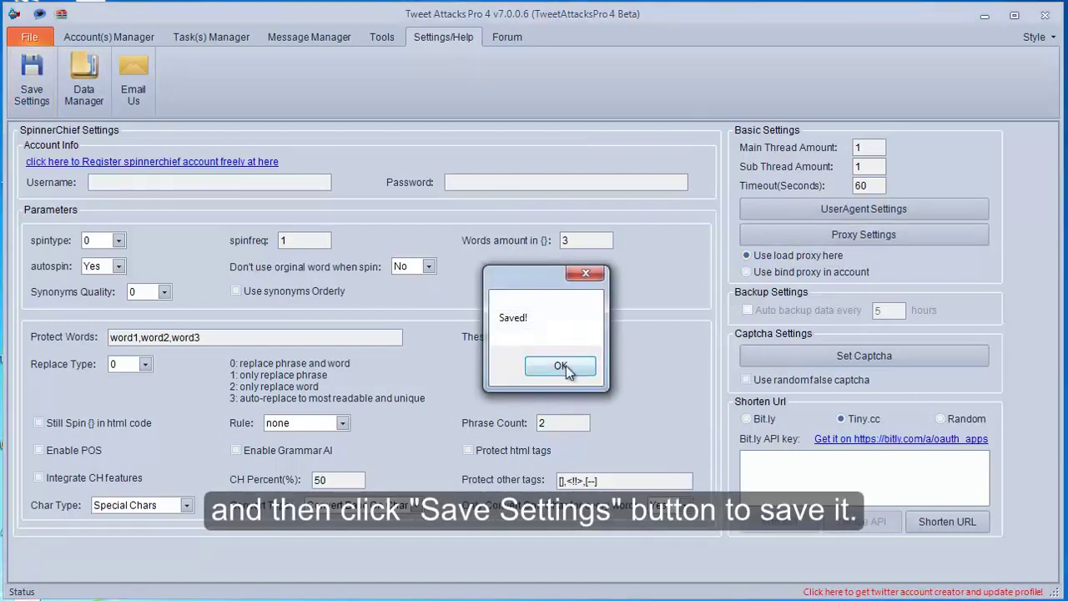
pyautogui.click(566, 365)
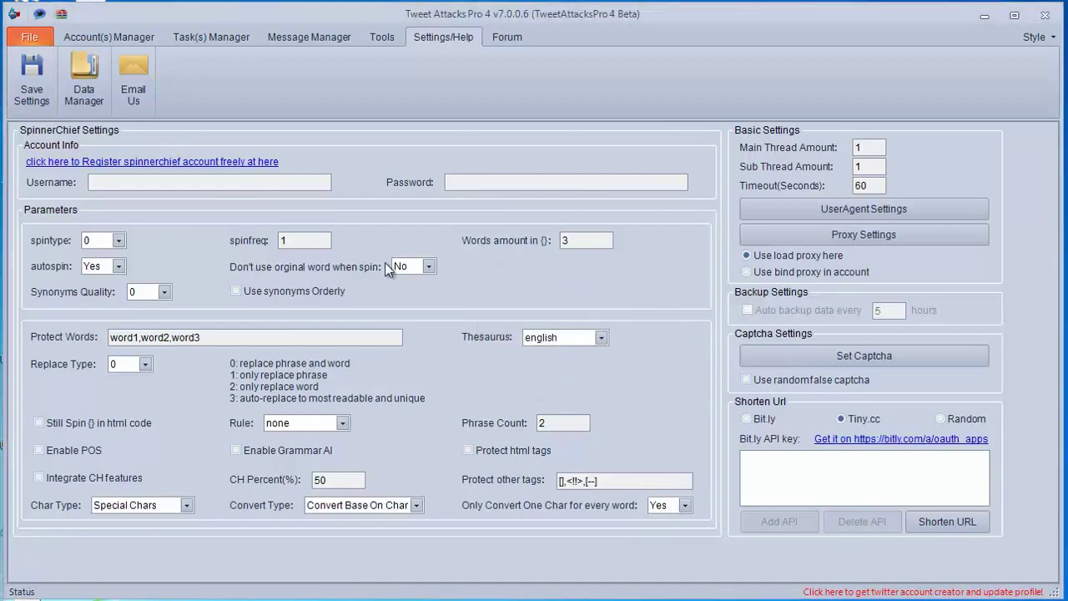
pyautogui.click(134, 40)
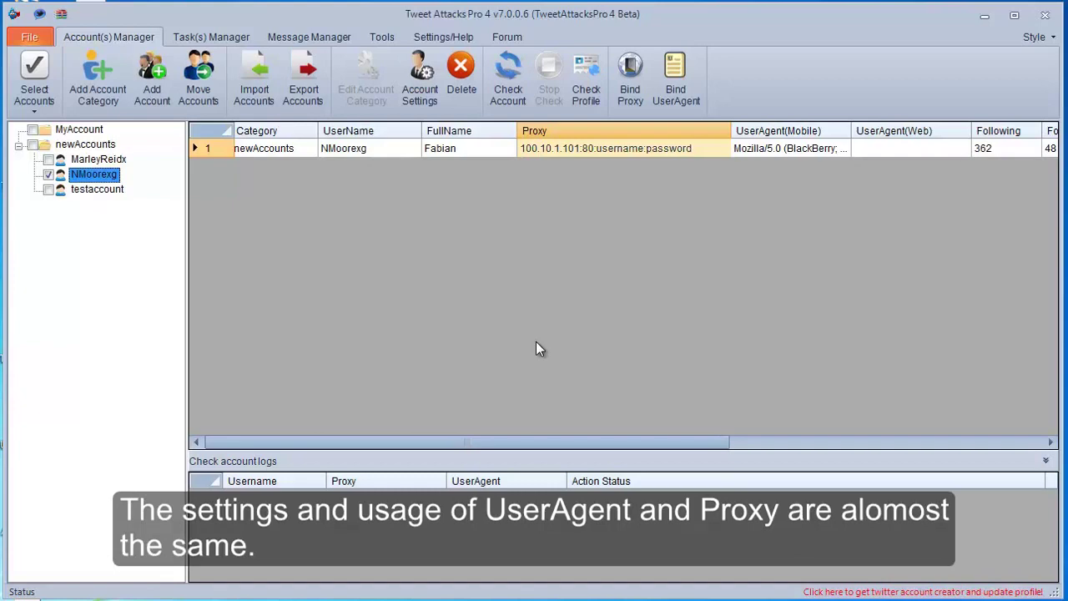
# Step: Open the Bind UserAgent window from the Account(s) Manager ribbon
pyautogui.click(678, 99)
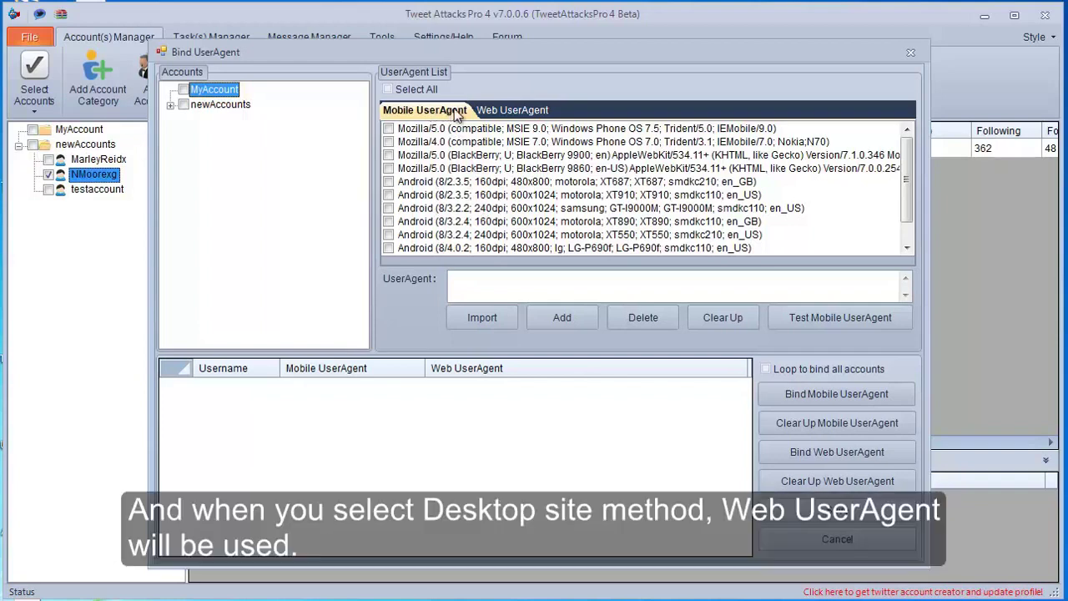
# Step: Browse the desktop and mobile user agents, inspecting the Windows Phone OS 7.5 and BlackBerry 9900 strings
pyautogui.click(521, 112)
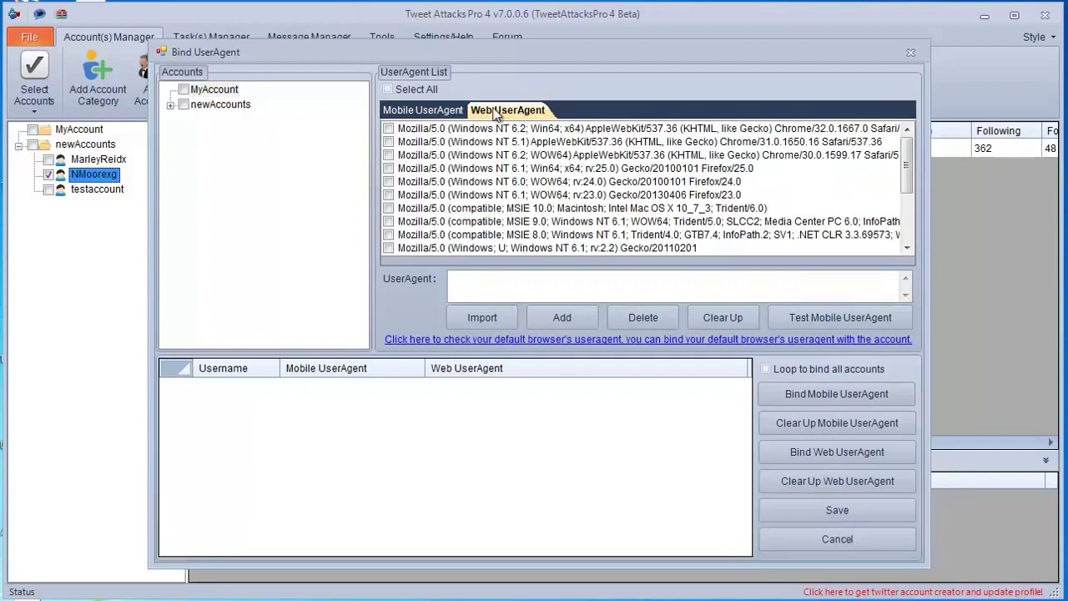
pyautogui.click(442, 112)
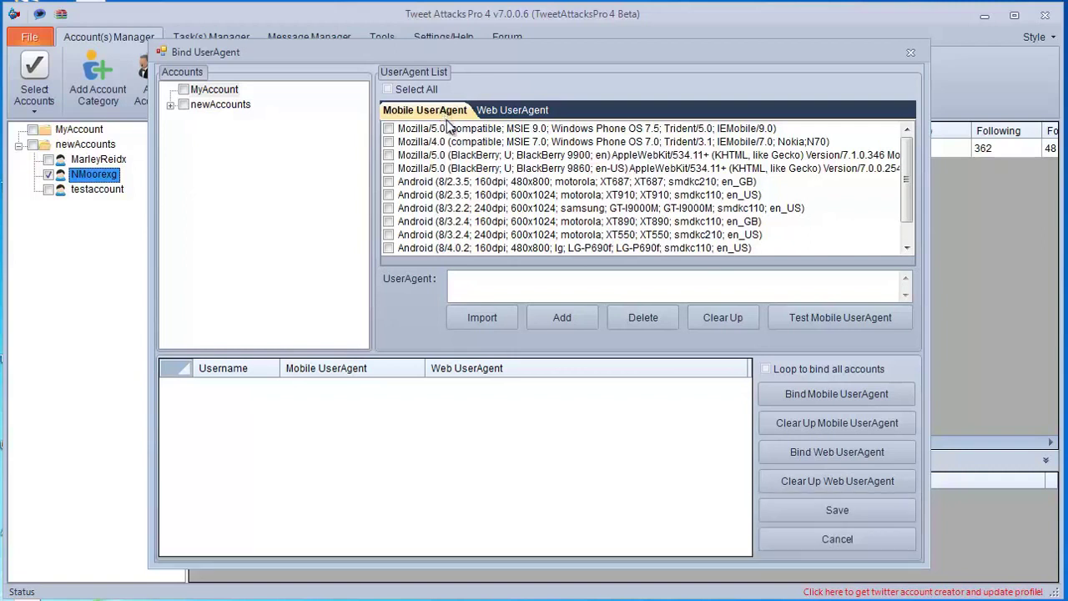
pyautogui.click(513, 130)
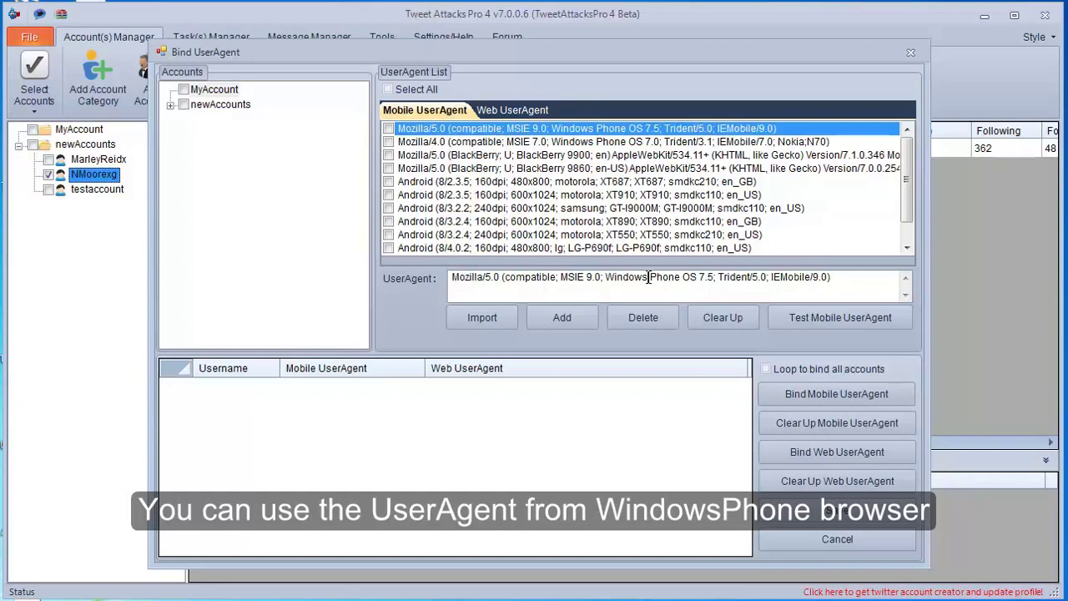
pyautogui.moveTo(604, 279); pyautogui.dragTo(713, 281)
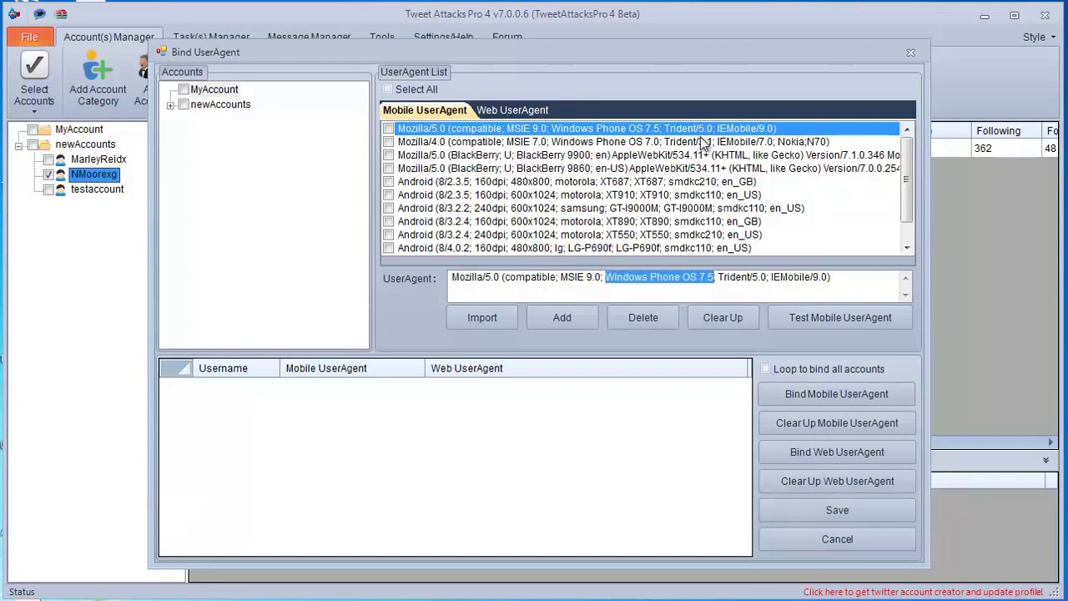
pyautogui.click(688, 159)
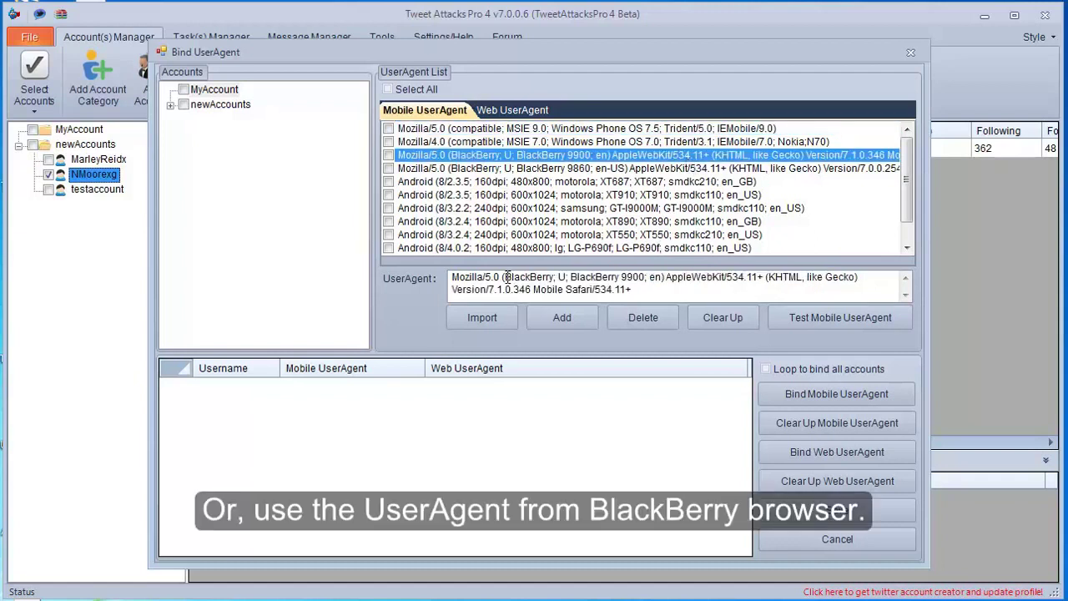
pyautogui.moveTo(504, 277); pyautogui.dragTo(646, 281)
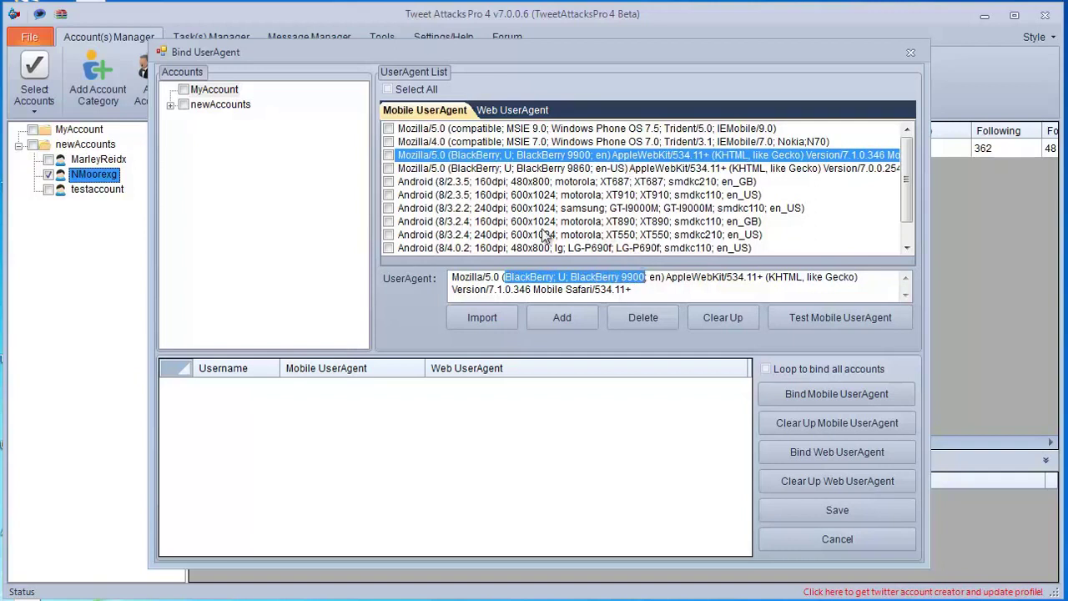
# Step: Select the Android LG-P690f mobile user agent and open the Test Mobile UserAgent tester
pyautogui.click(498, 248)
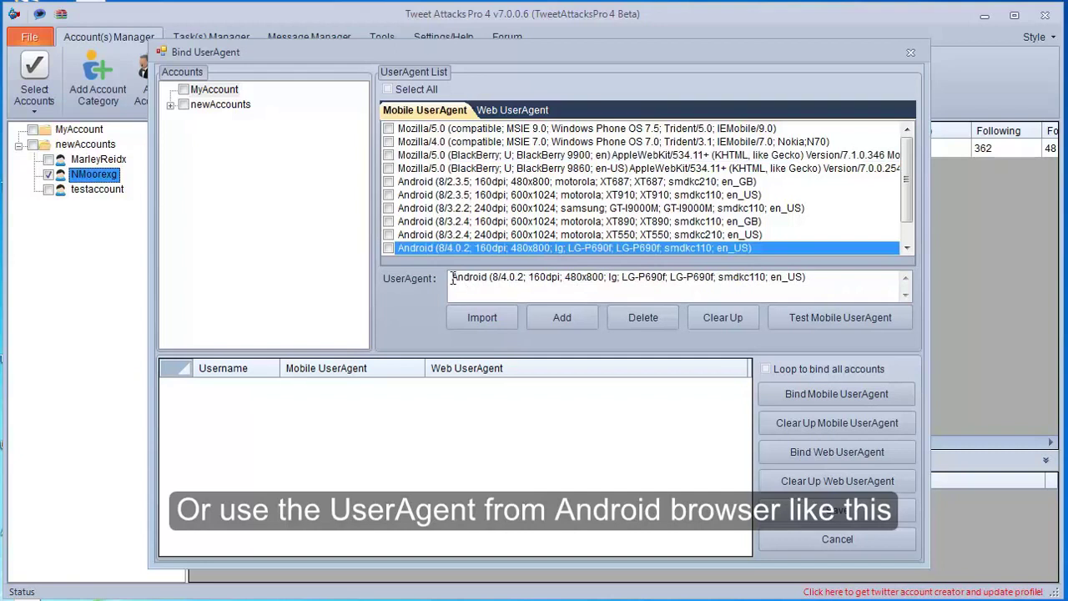
pyautogui.moveTo(451, 277); pyautogui.dragTo(528, 278)
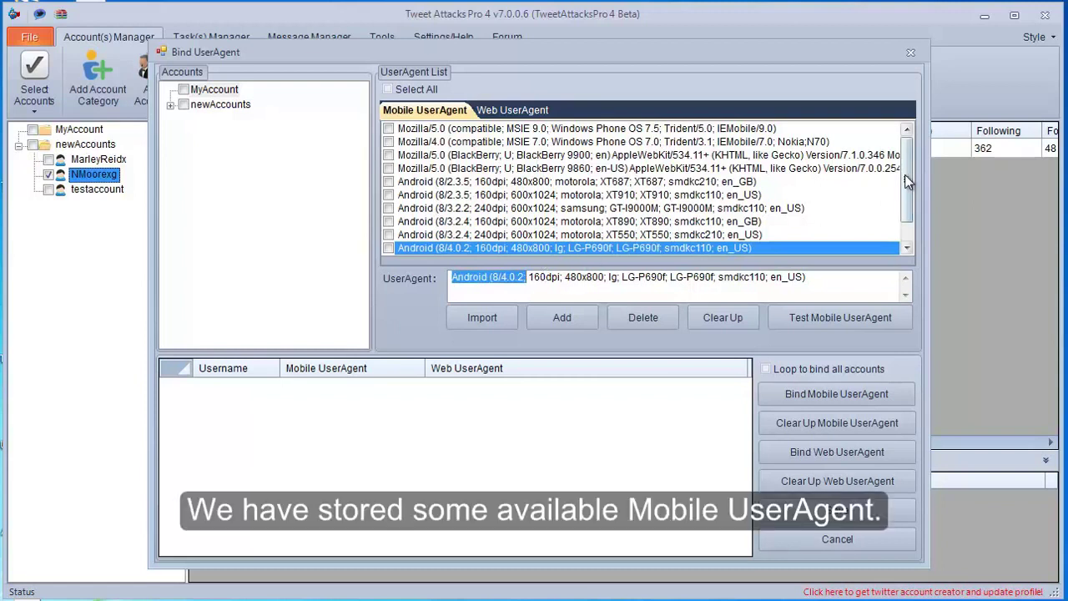
pyautogui.moveTo(904, 174); pyautogui.dragTo(905, 192)
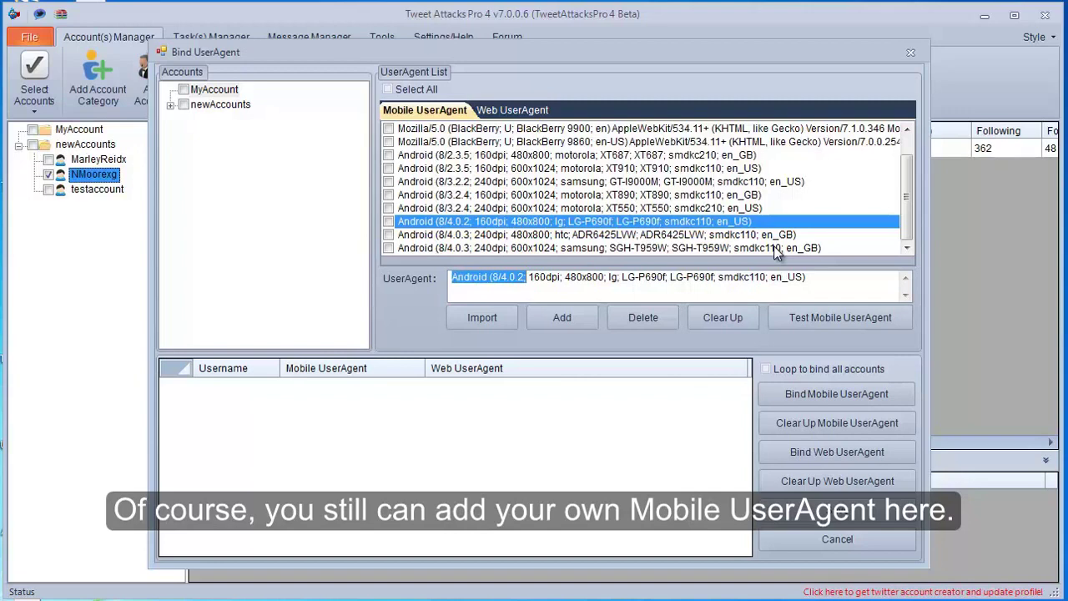
pyautogui.click(803, 317)
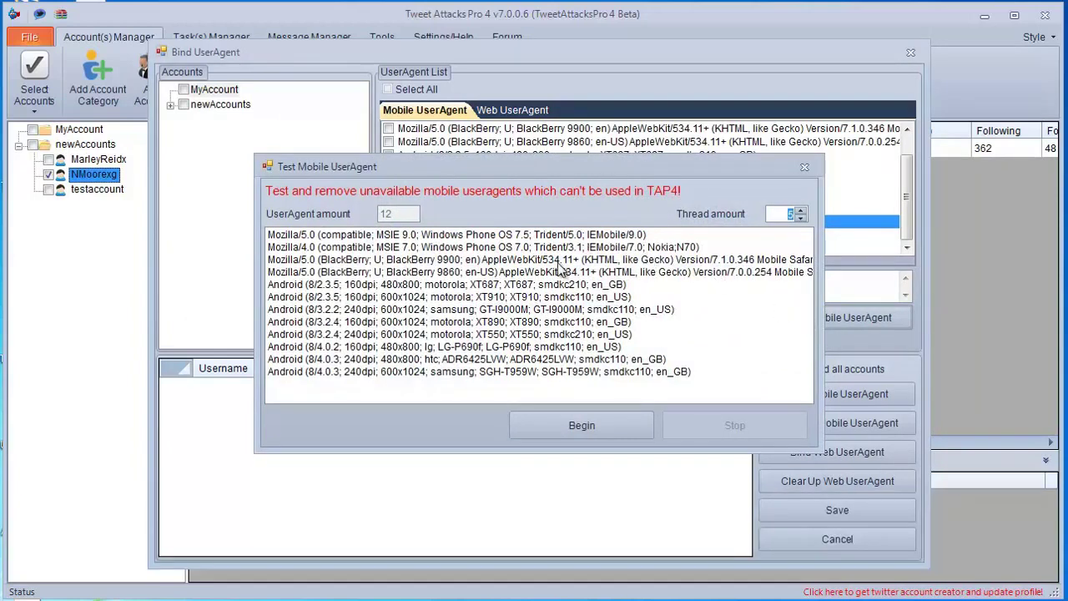
# Step: Start and immediately stop the mobile user agent test, then close both user agent windows
pyautogui.click(605, 424)
pyautogui.click(696, 427)
pyautogui.click(806, 168)
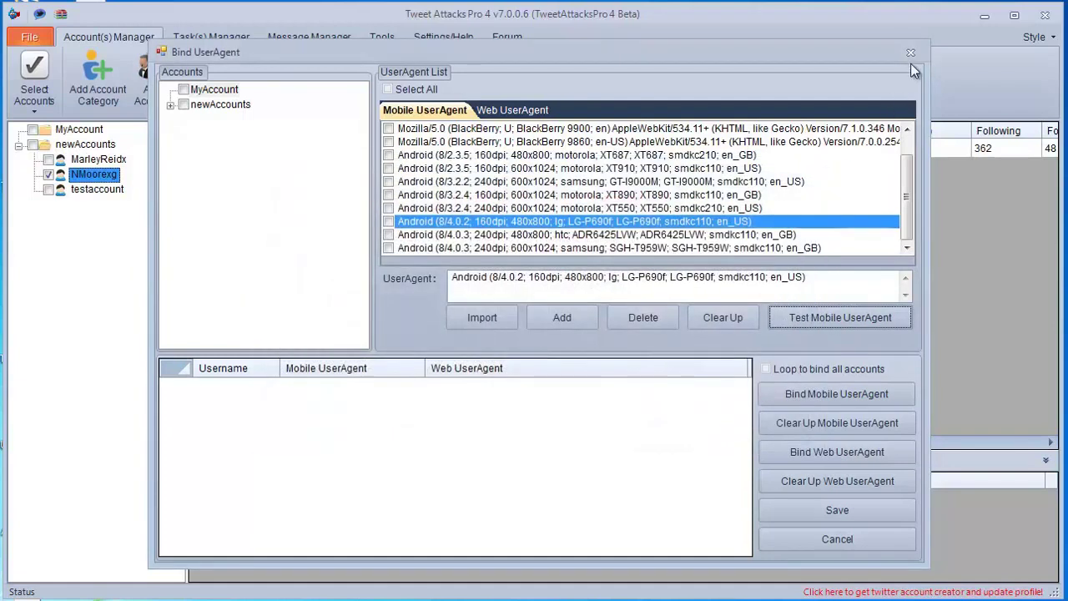
pyautogui.click(910, 54)
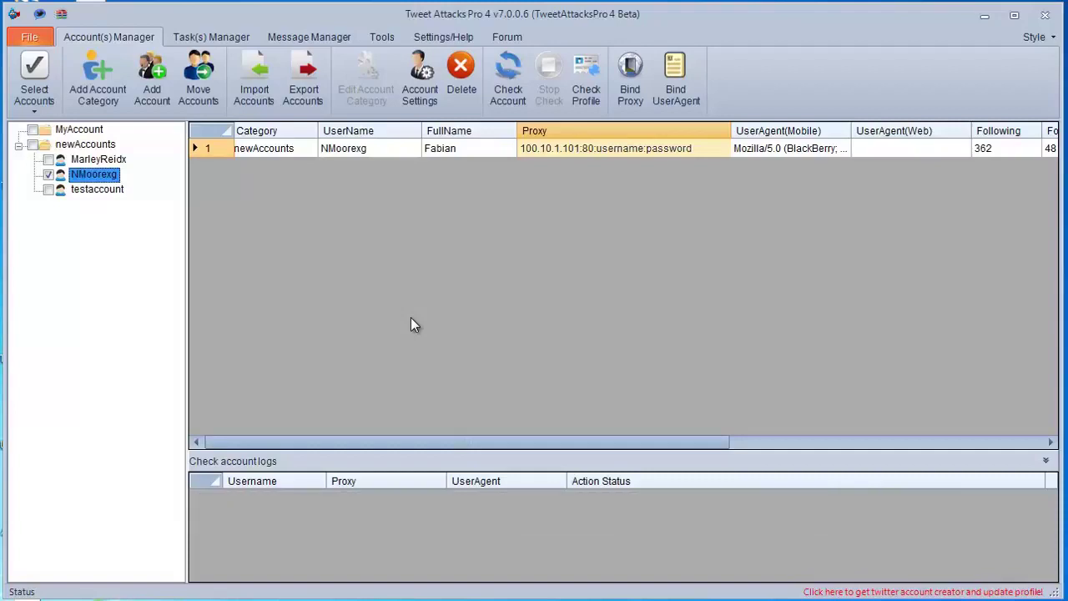
# Step: Open Account Settings for the scorpio_zc account under MyAccount, with the cursor in API Key
pyautogui.click(18, 144)
pyautogui.click(19, 131)
pyautogui.click(77, 147)
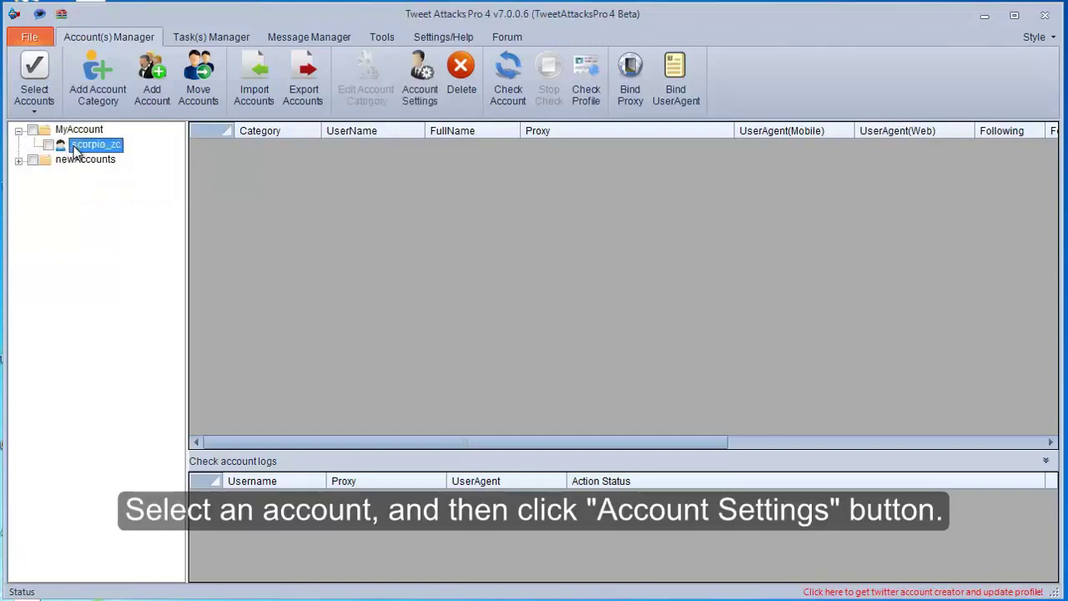
pyautogui.click(420, 77)
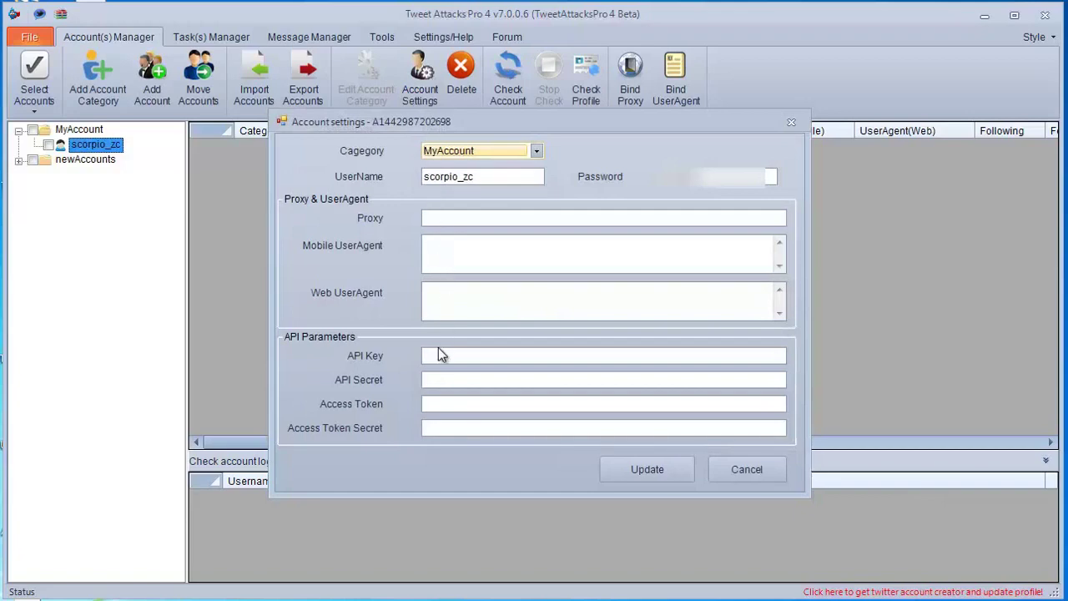
pyautogui.click(442, 355)
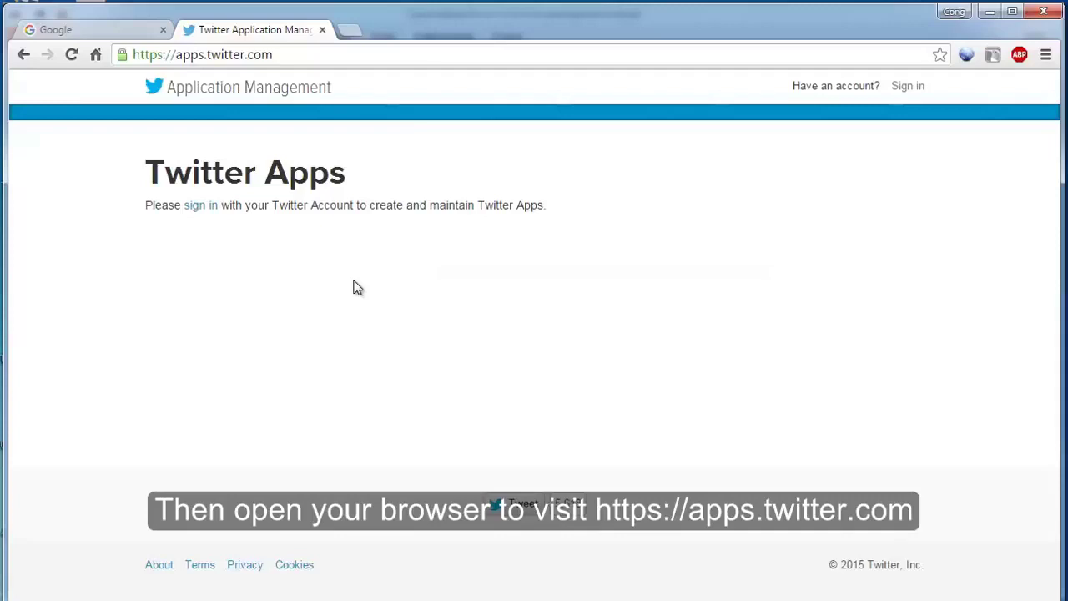
# Step: Sign in to apps.twitter.com with the saved account, peek at Create New App, then go back
pyautogui.click(423, 55)
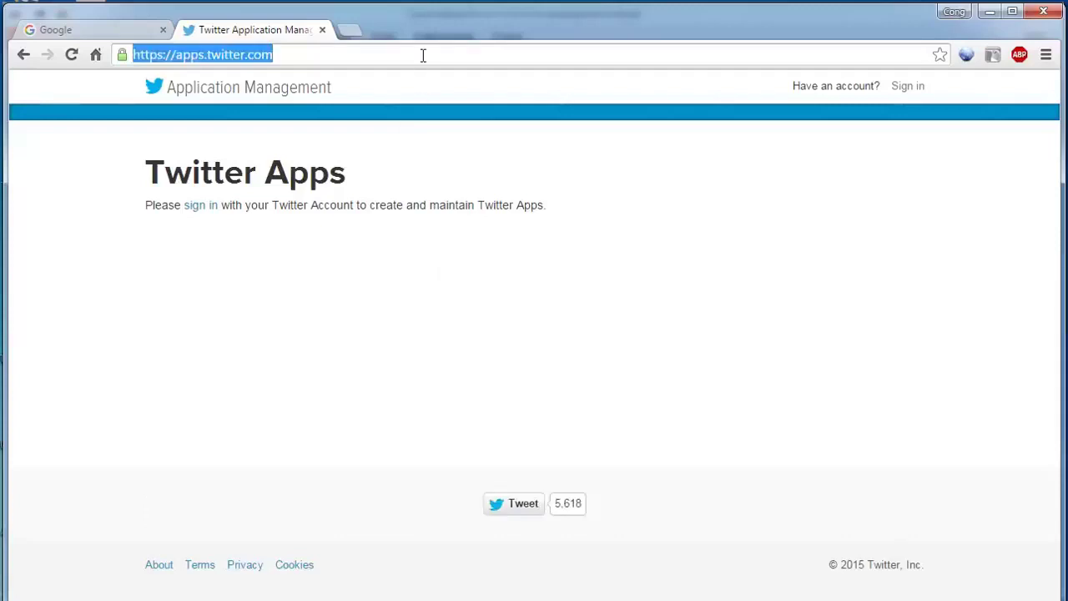
pyautogui.click(209, 215)
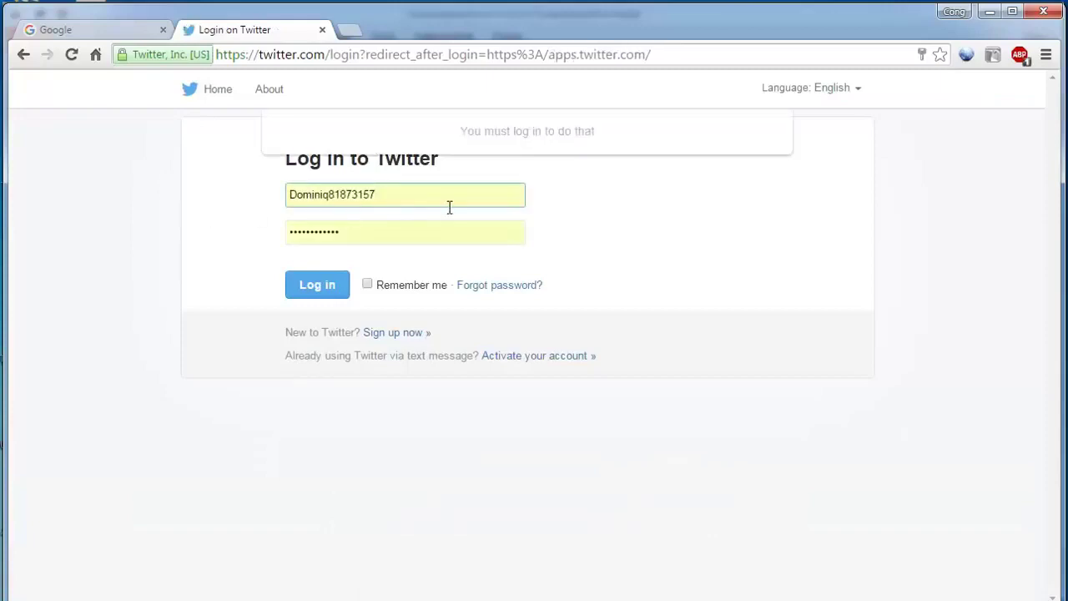
pyautogui.moveTo(438, 197); pyautogui.dragTo(283, 198)
pyautogui.press('BackSpace')
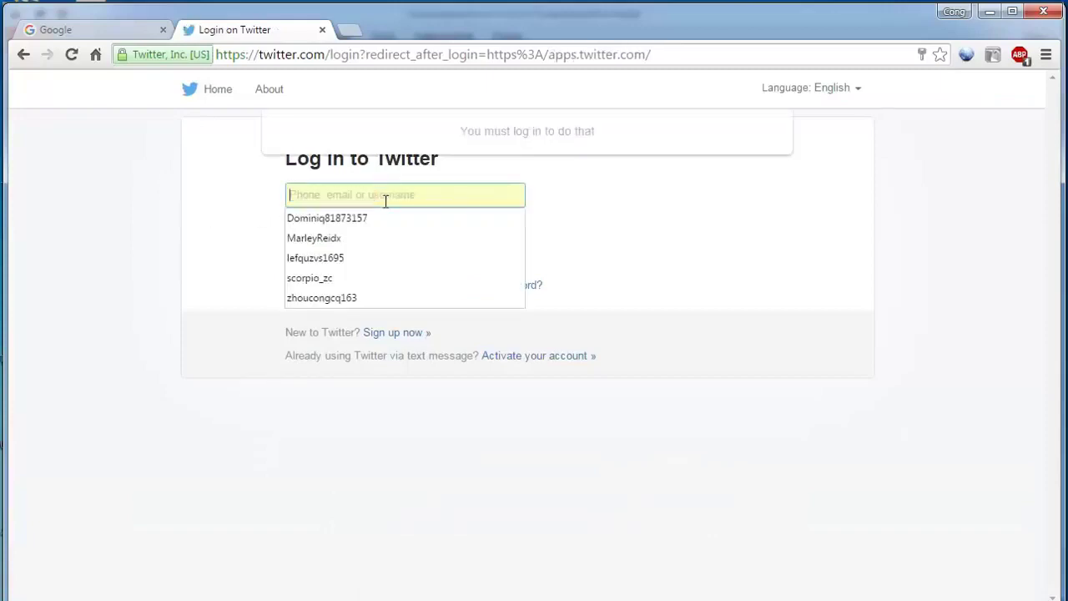
pyautogui.click(338, 279)
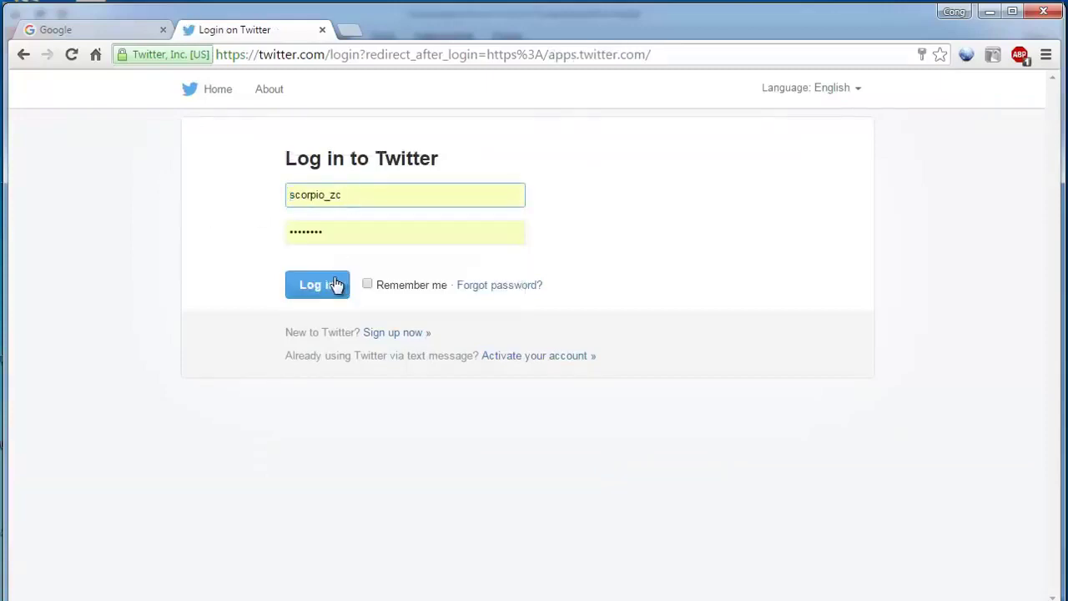
pyautogui.click(325, 290)
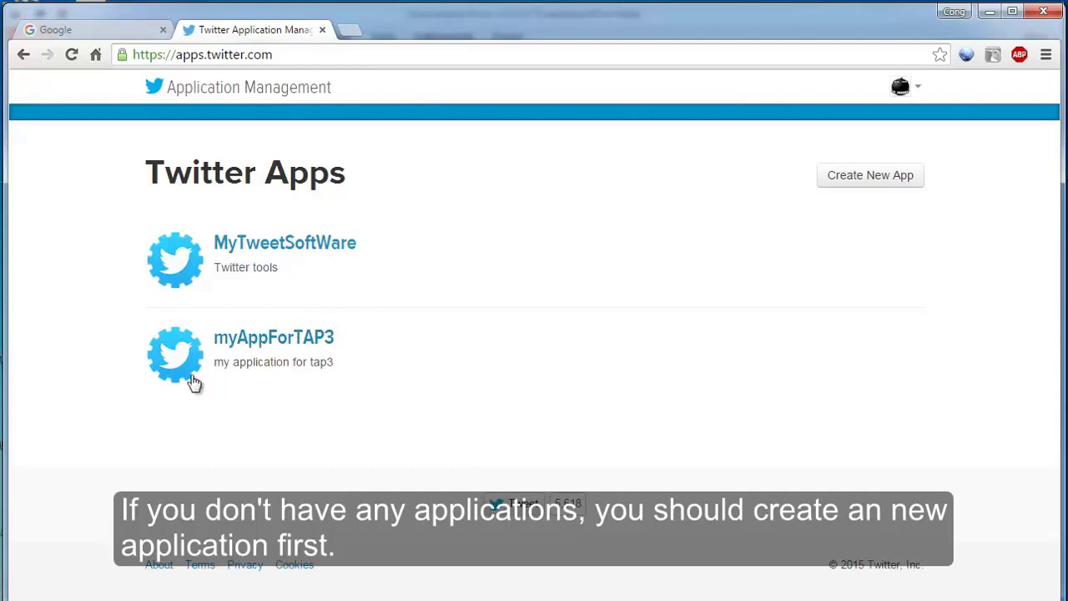
pyautogui.click(893, 188)
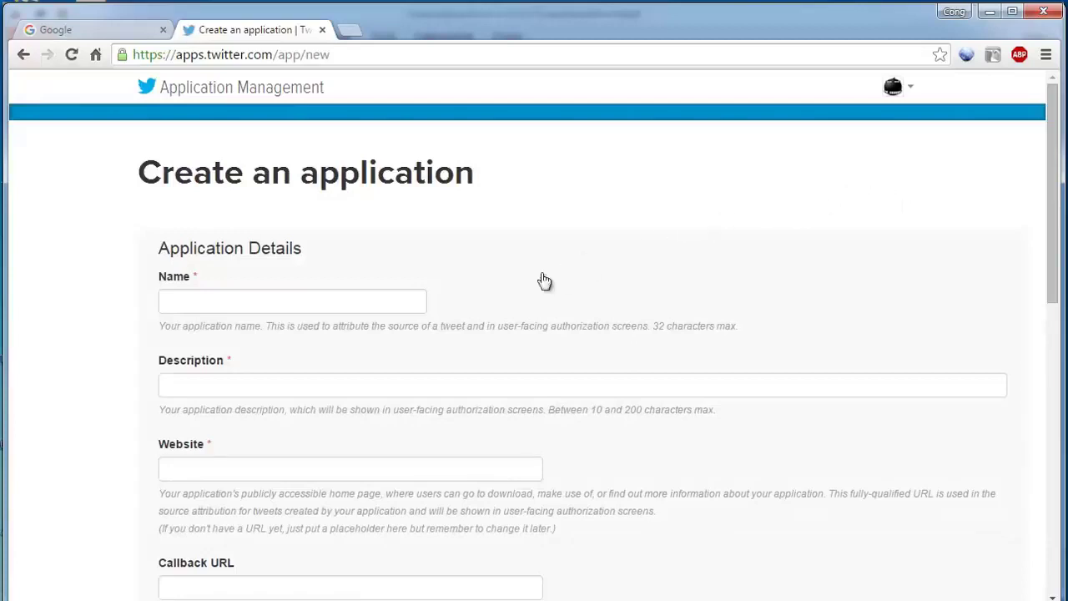
pyautogui.click(24, 56)
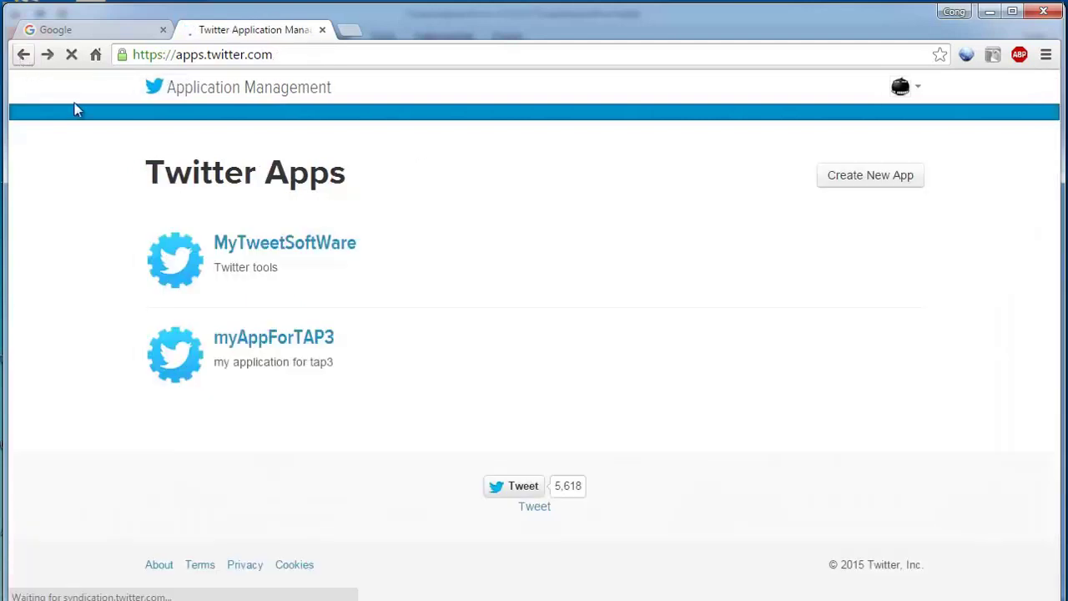
# Step: Open MyTweetSoftWare's Keys and Access Tokens page and select the consumer key, secret and access tokens
pyautogui.click(331, 253)
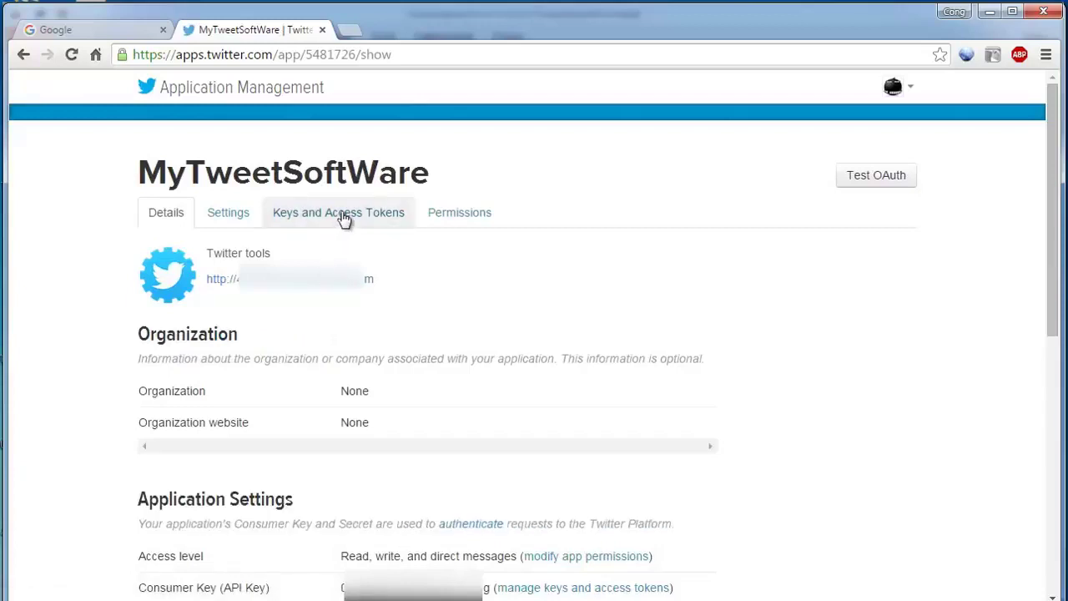
pyautogui.click(341, 214)
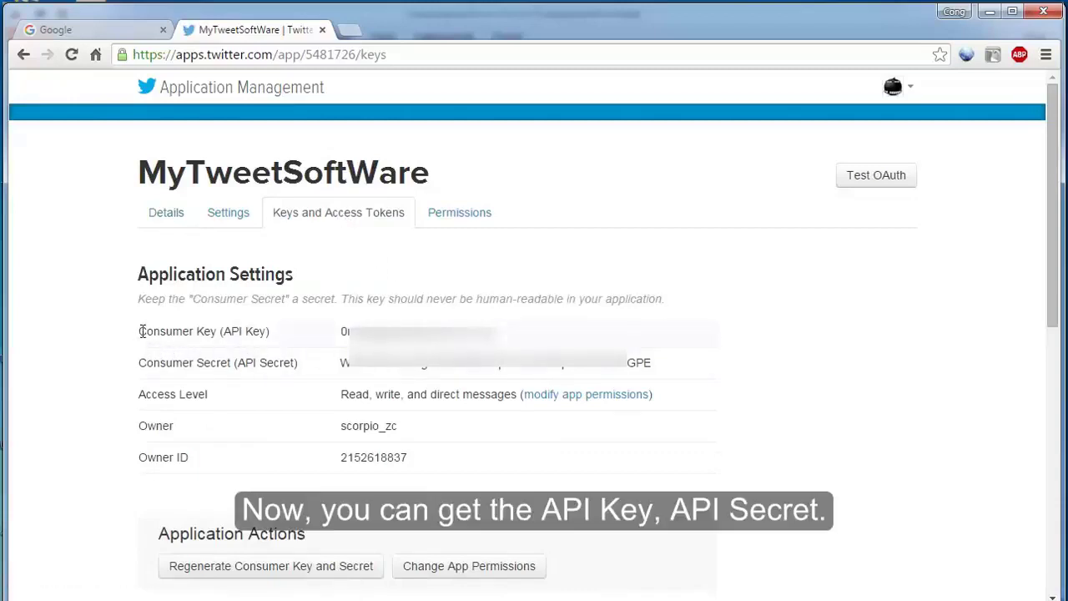
pyautogui.moveTo(141, 332); pyautogui.dragTo(650, 382)
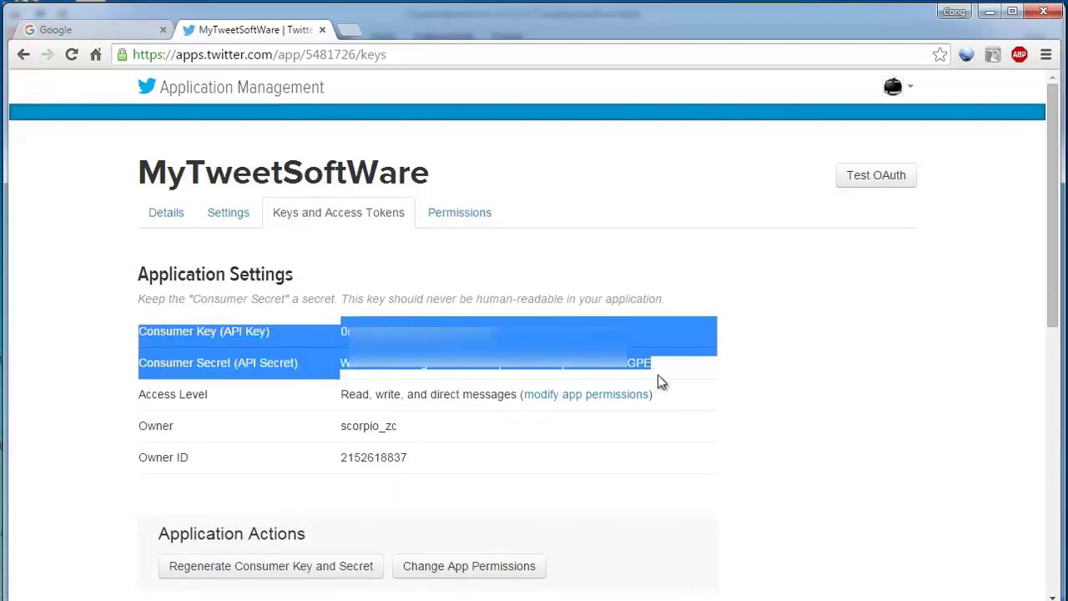
pyautogui.click(723, 414)
pyautogui.scroll(-4, 723, 414)
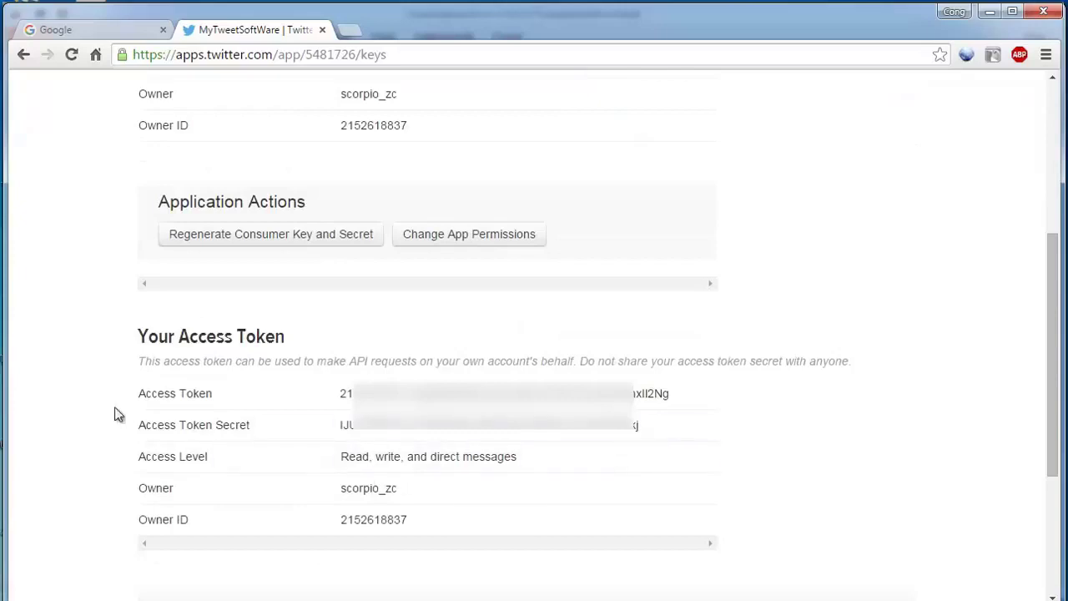
pyautogui.moveTo(139, 389); pyautogui.dragTo(658, 429)
pyautogui.click(661, 430)
# Step: Return to Tweet Attacks Pro and click through the API Key, Secret, Access Token and Token Secret fields
pyautogui.click(987, 13)
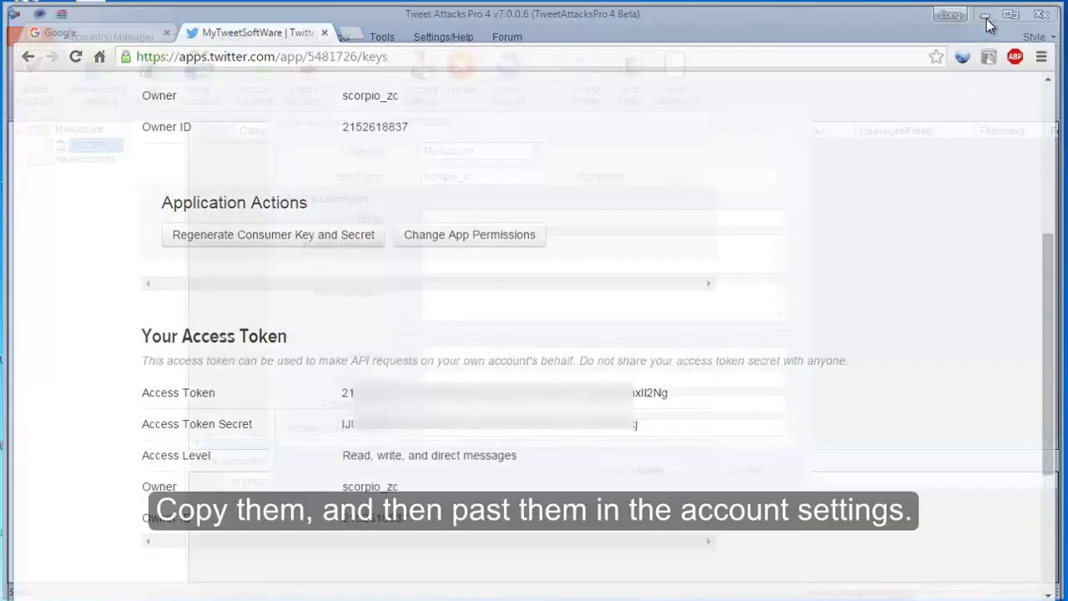
pyautogui.click(491, 358)
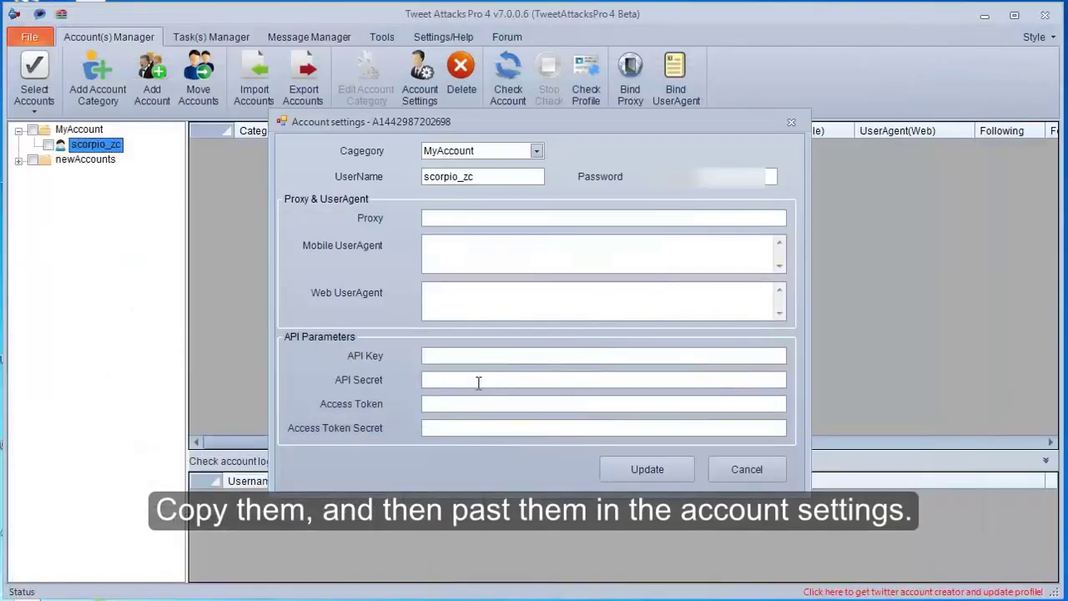
pyautogui.click(478, 382)
pyautogui.click(475, 405)
pyautogui.click(471, 427)
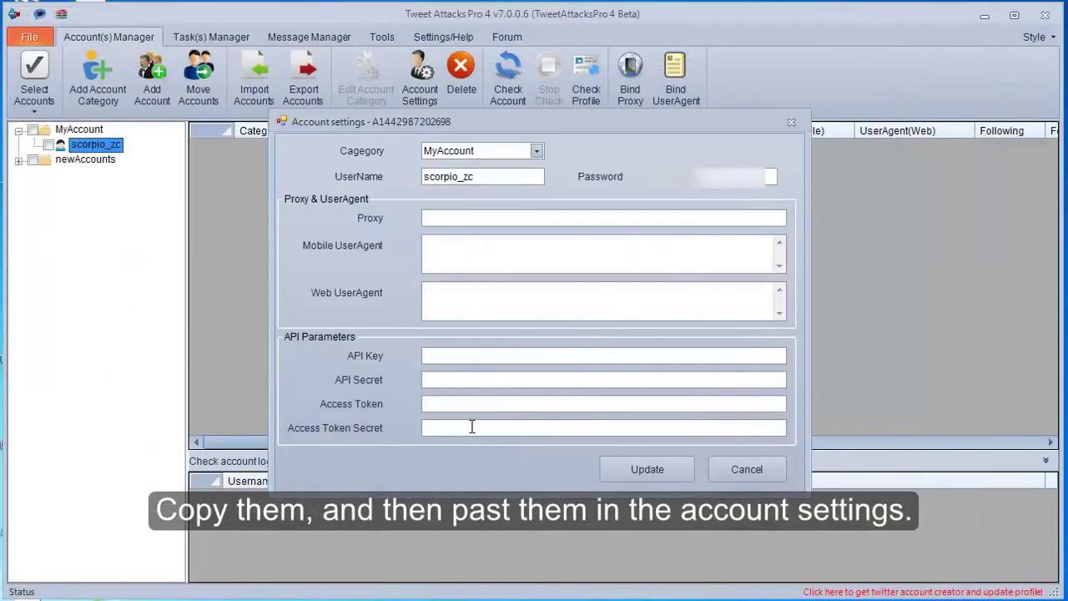